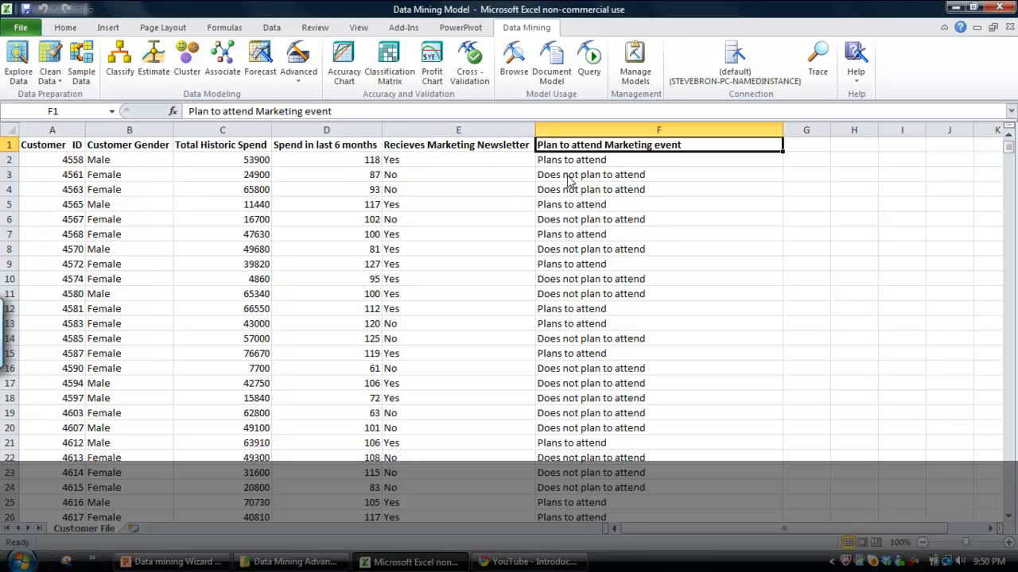
Review the customer table's columns, from Customer ID through Plan to attend Marketing event.
left_click(558, 208)
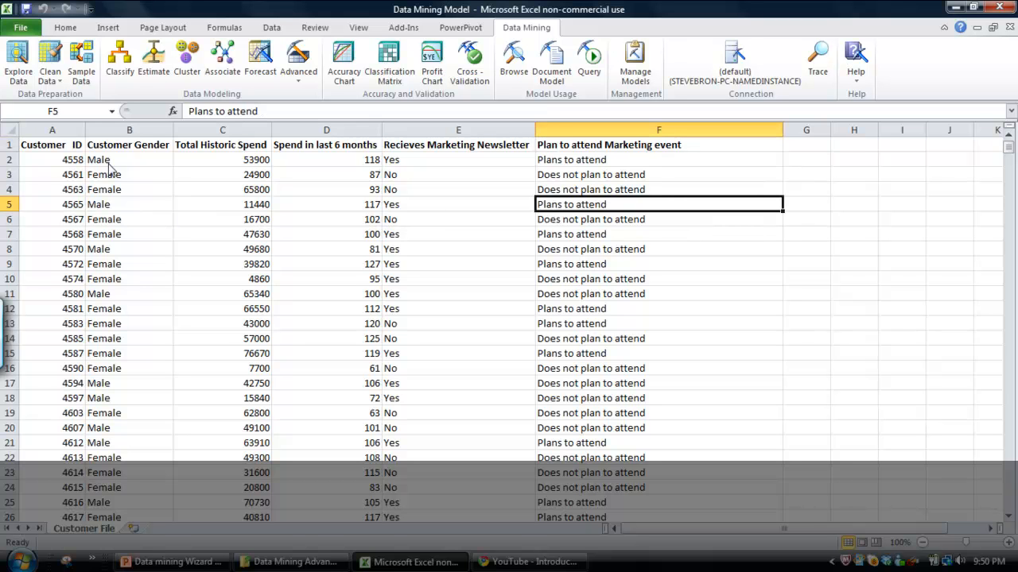
left_click(70, 149)
left_click(136, 152)
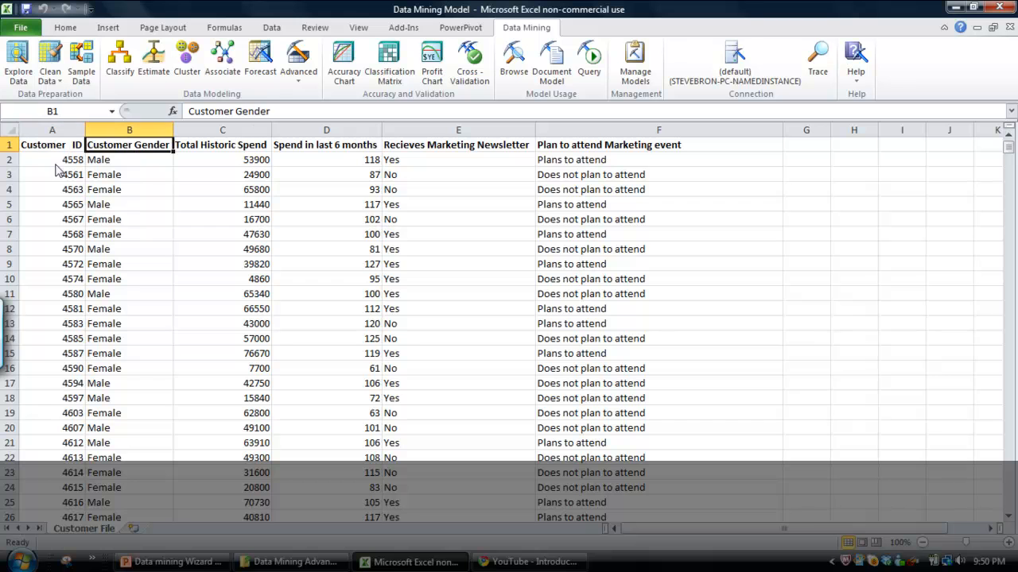
left_click(239, 153)
left_click(326, 151)
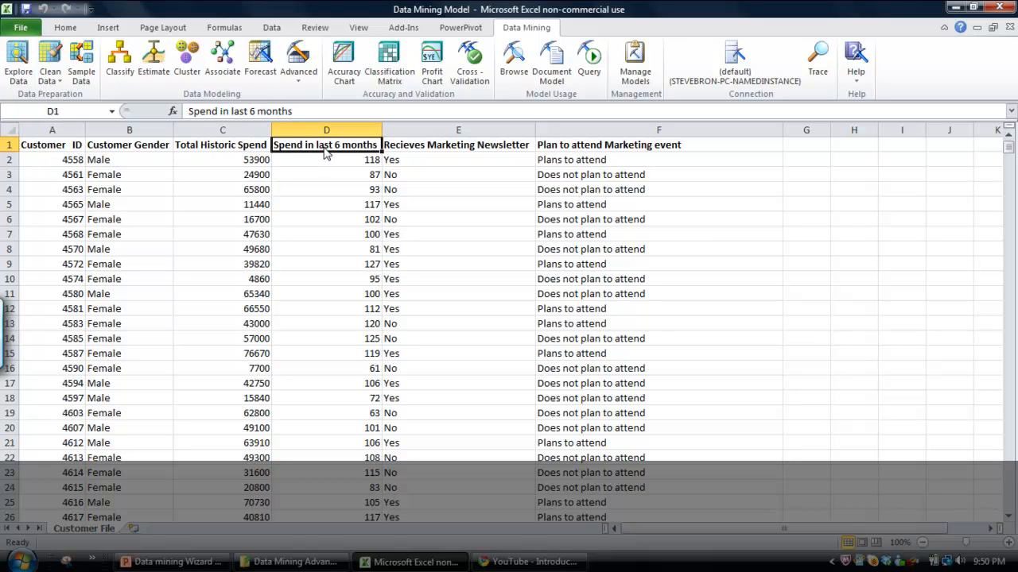
left_click(458, 153)
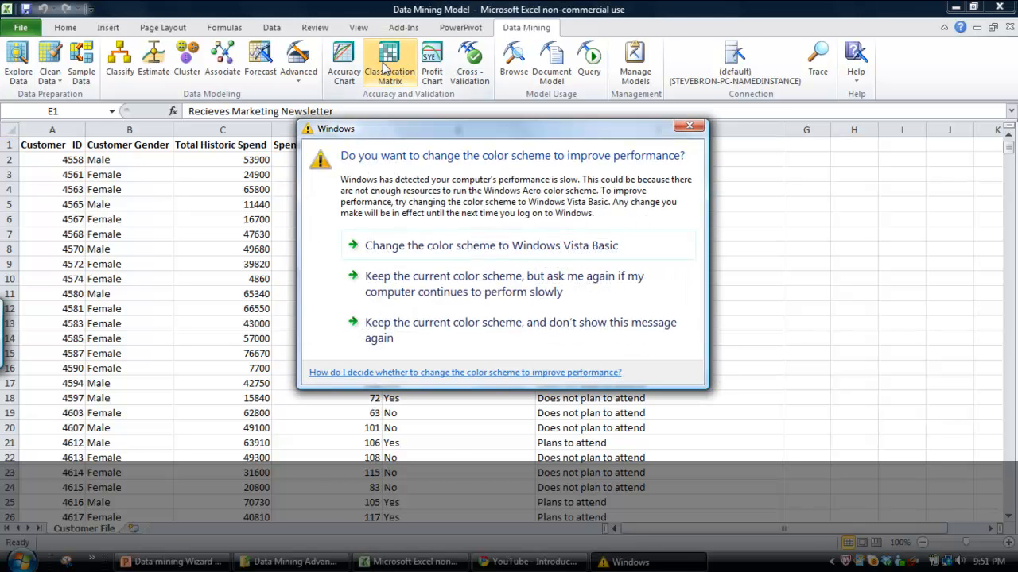
Keep the current Windows color scheme and stop the performance message from being shown again.
left_click(430, 328)
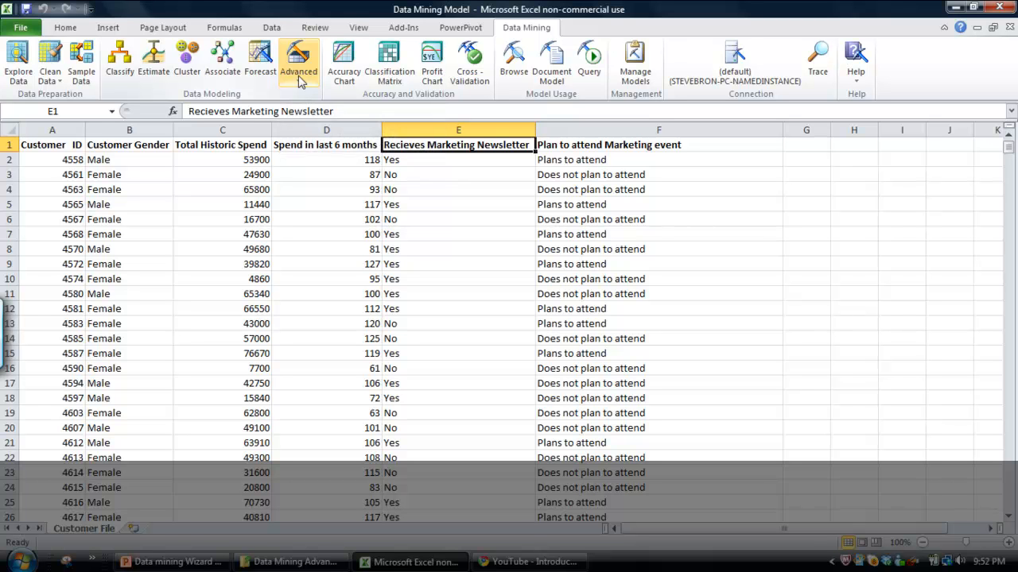
Start a new mining structure using the Customer File range A1:F8001, with headers, as its source data.
left_click(299, 78)
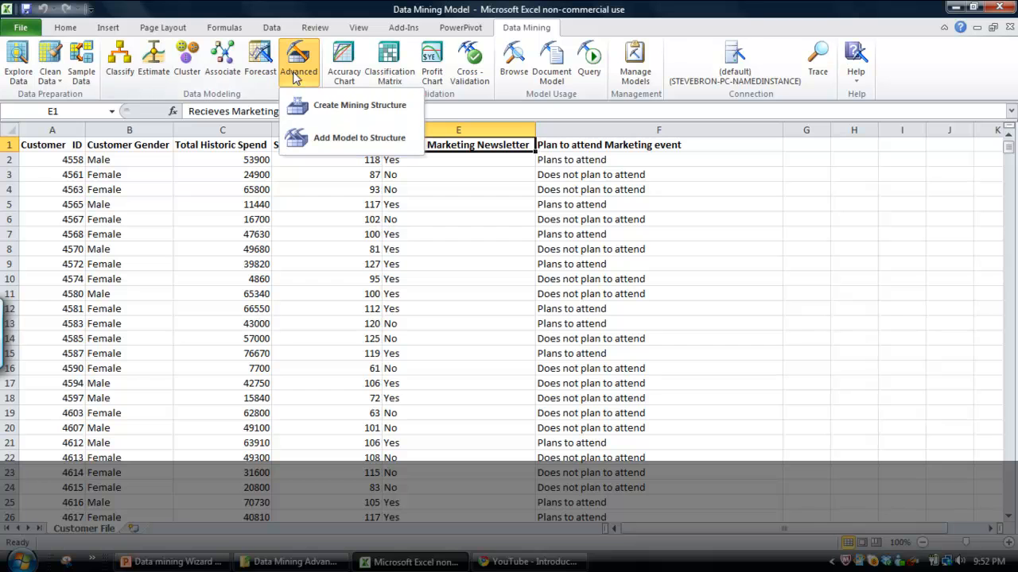
left_click(347, 112)
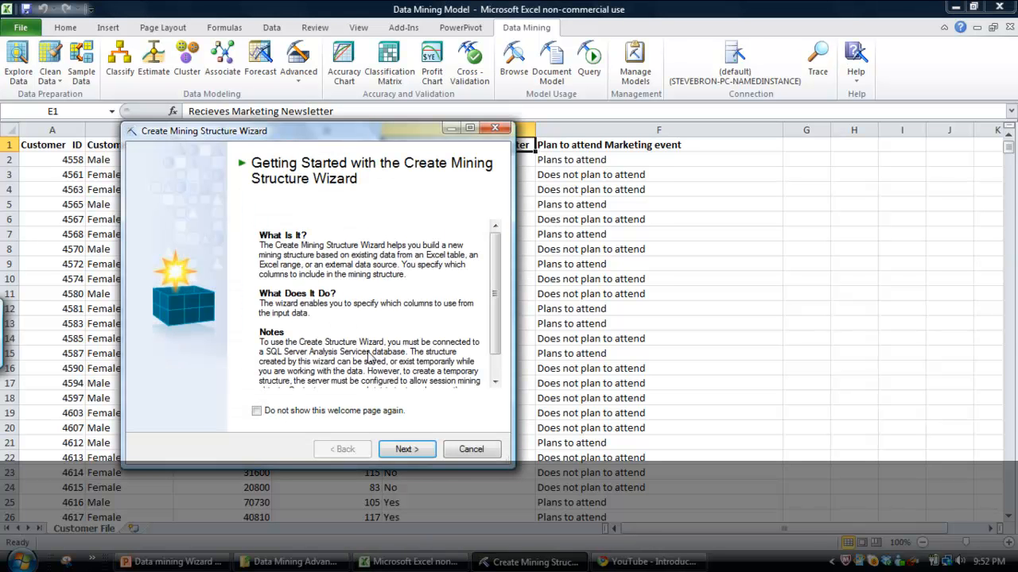
left_click(406, 450)
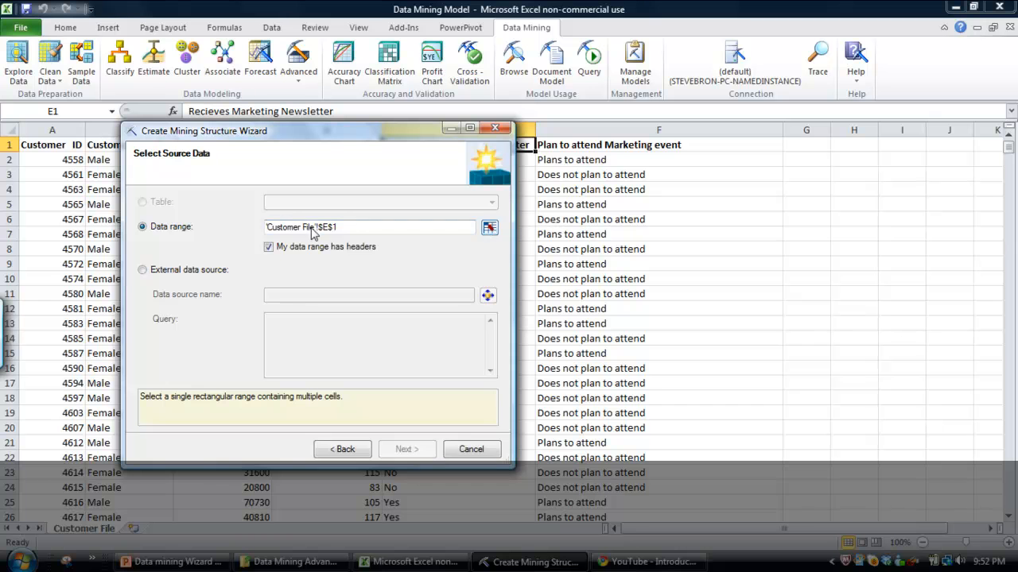
left_click(489, 229)
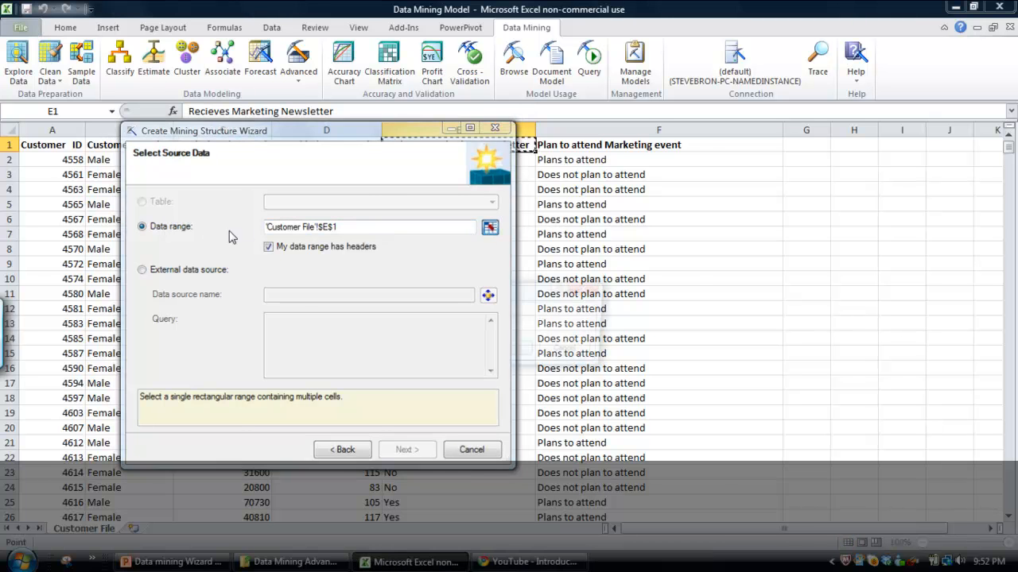
left_click(64, 149)
key("ctrl+shift+Right")
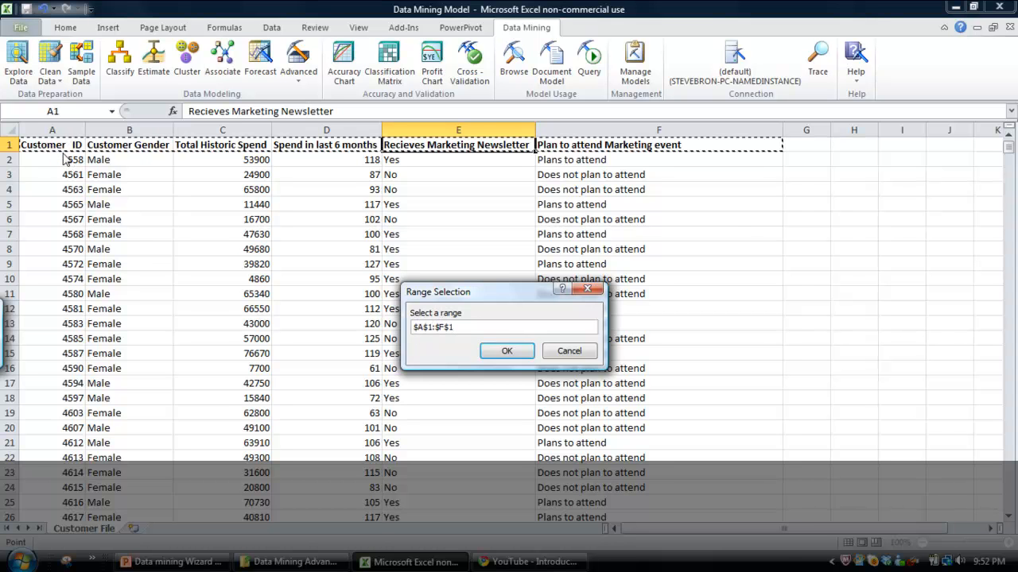
key("ctrl+shift+Down")
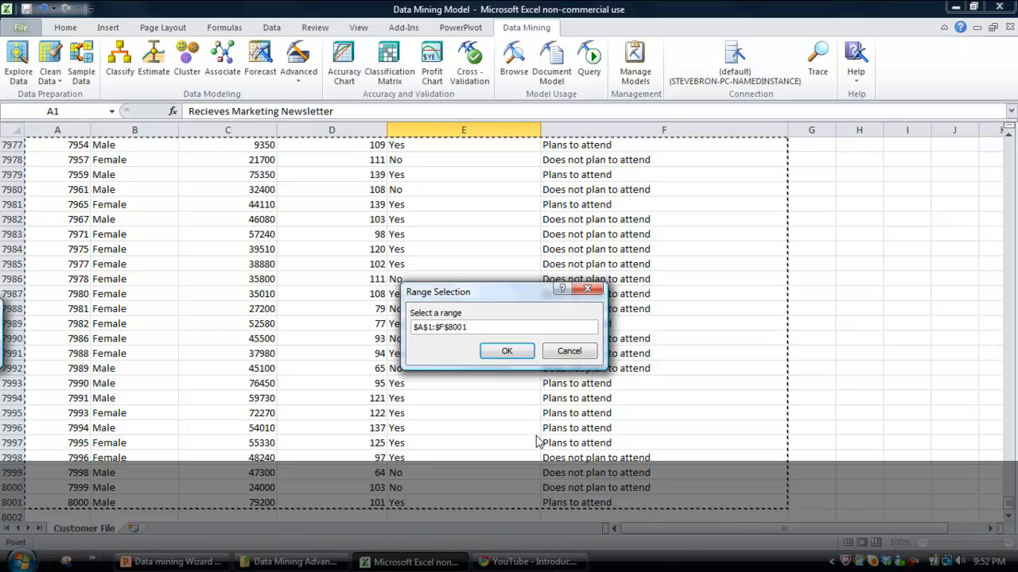
left_click(508, 353)
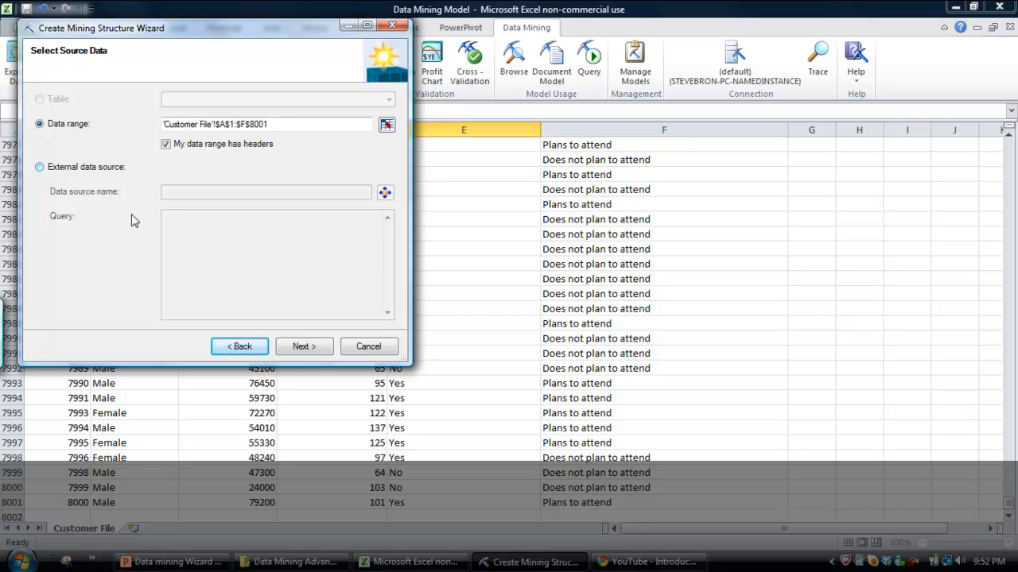
left_click(294, 350)
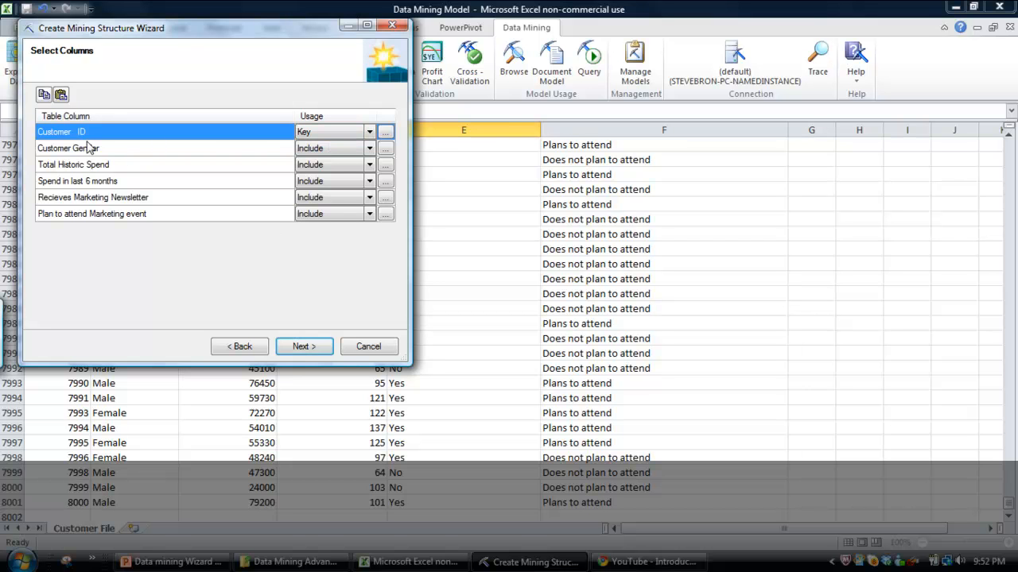
Create the mining structure as Marketing Model, keeping Customer Gender on Include and 30 percent of the data for testing.
left_click(370, 152)
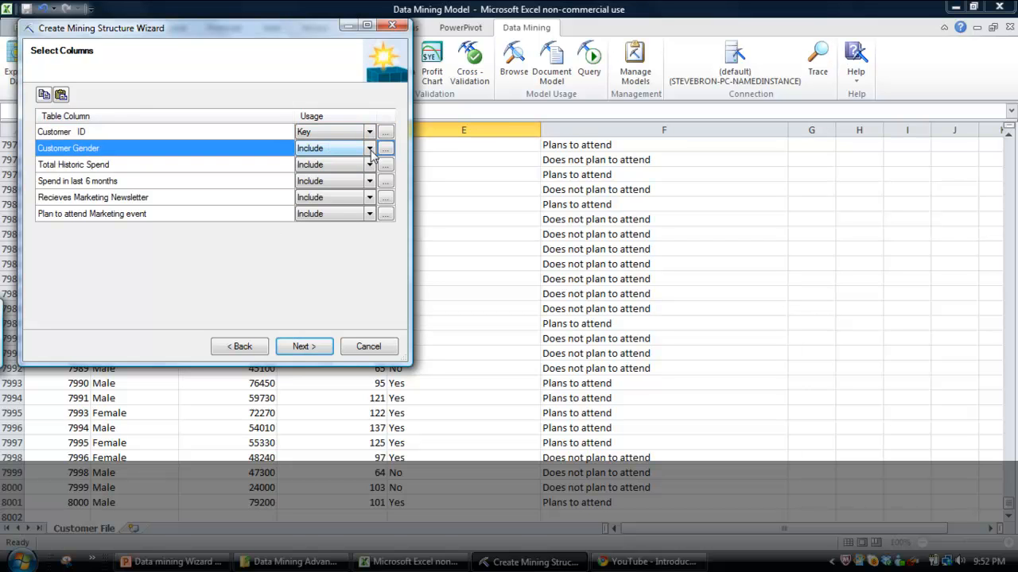
left_click(370, 150)
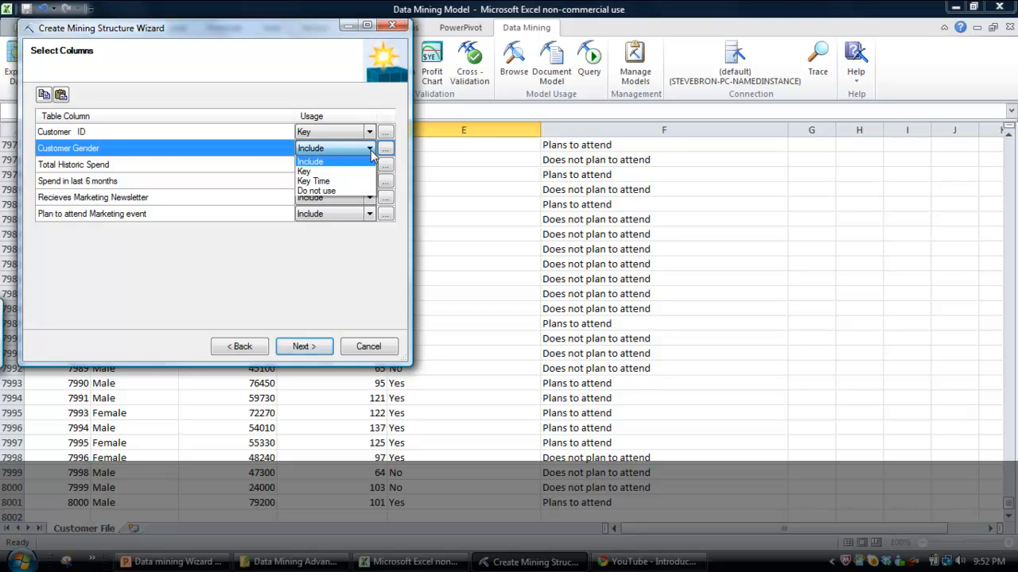
left_click(373, 157)
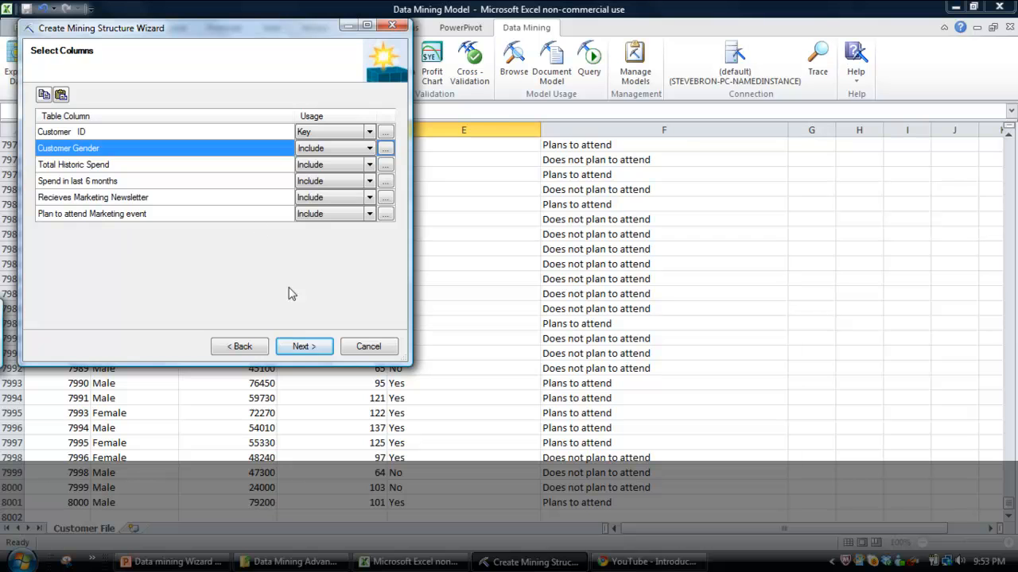
left_click(302, 346)
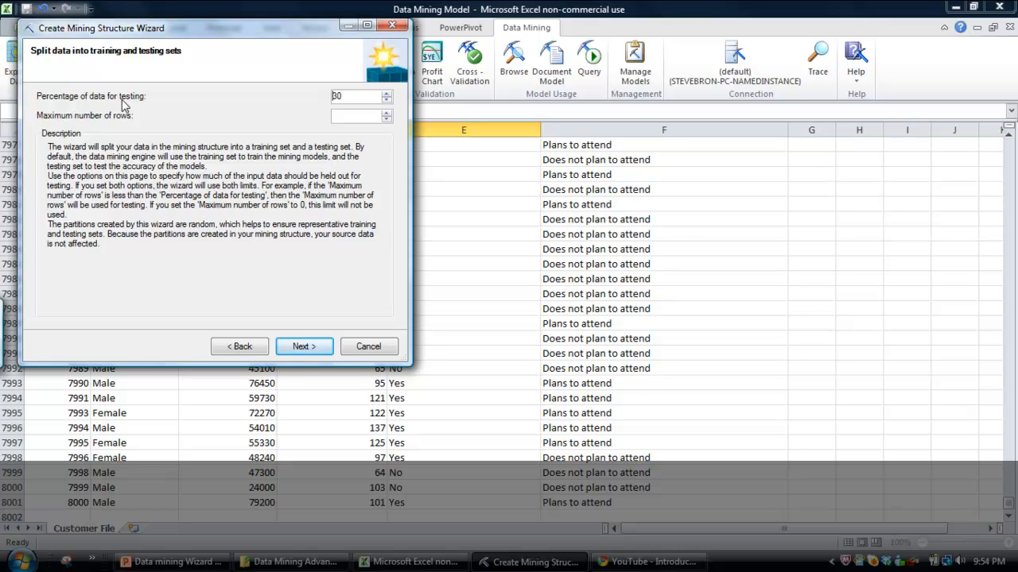
left_click(305, 348)
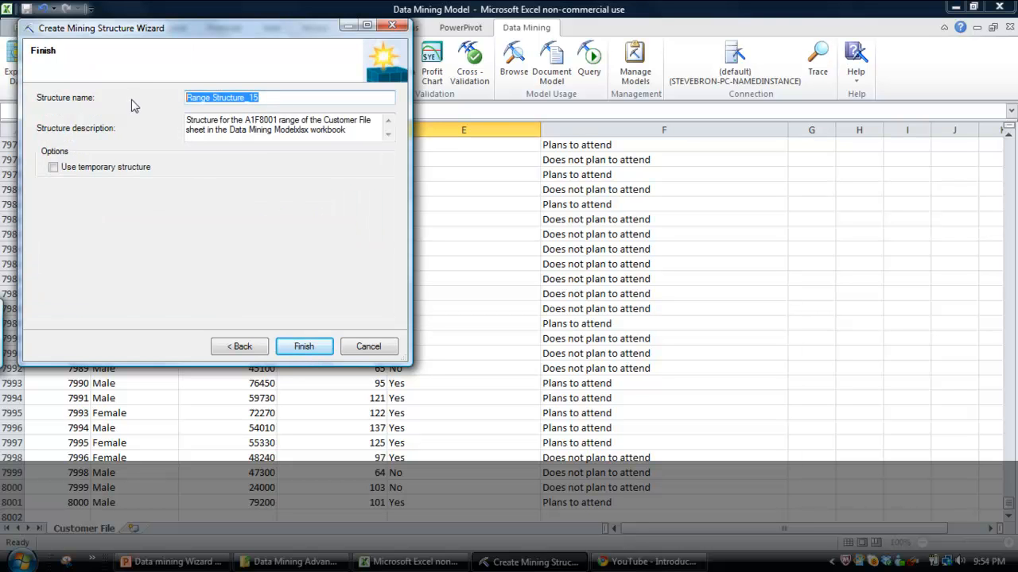
type("Marketing Model")
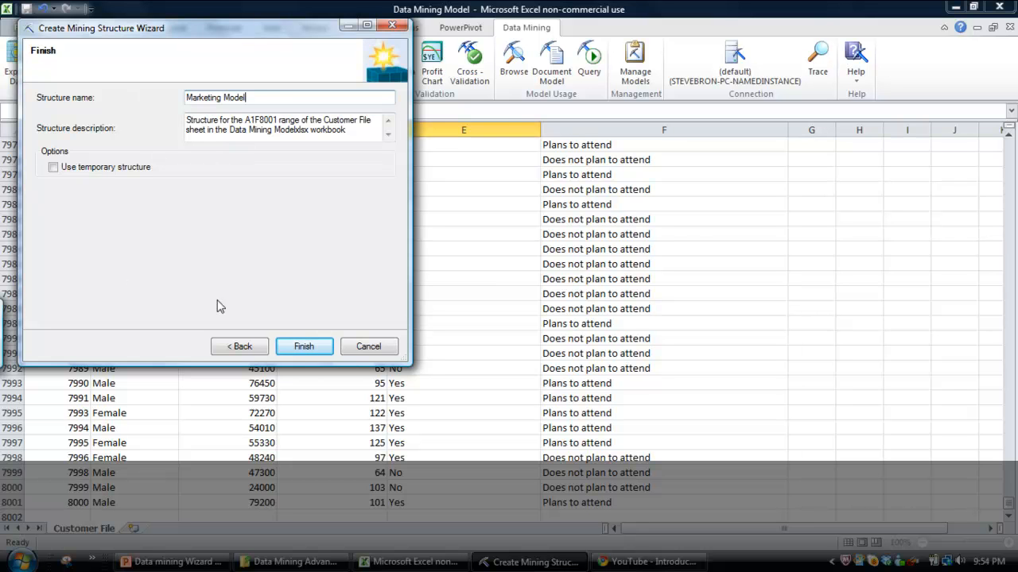
left_click(304, 347)
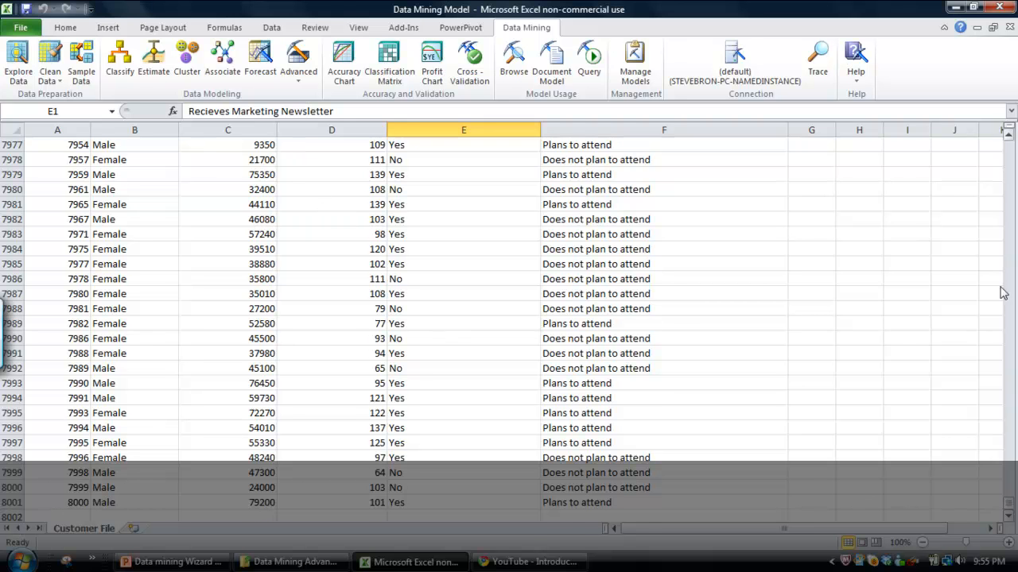
Start adding a model to the Marketing Model structure using the Microsoft Decision Trees algorithm.
left_click_drag(1008, 503, 1005, 105)
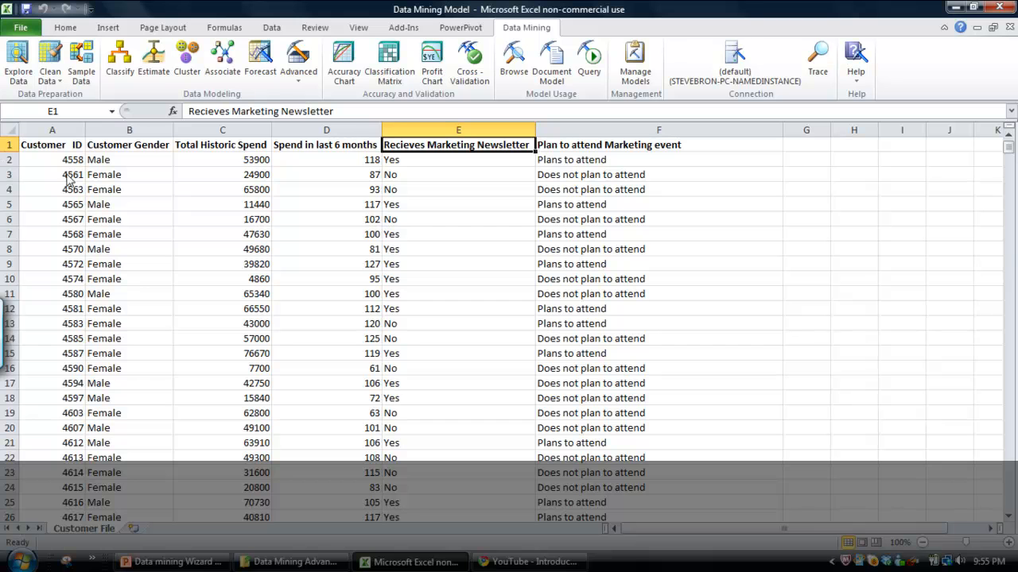
left_click(300, 85)
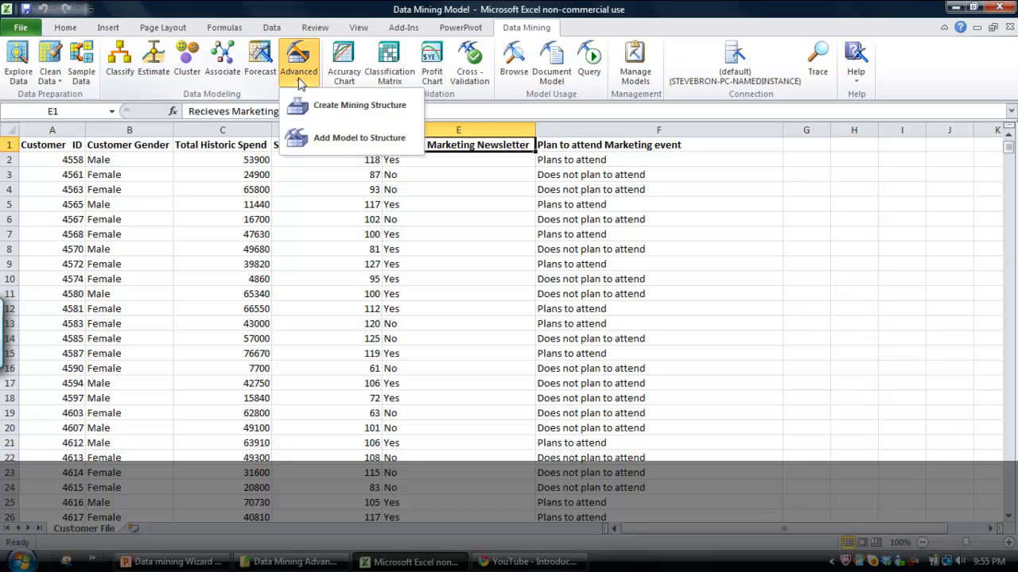
left_click(342, 140)
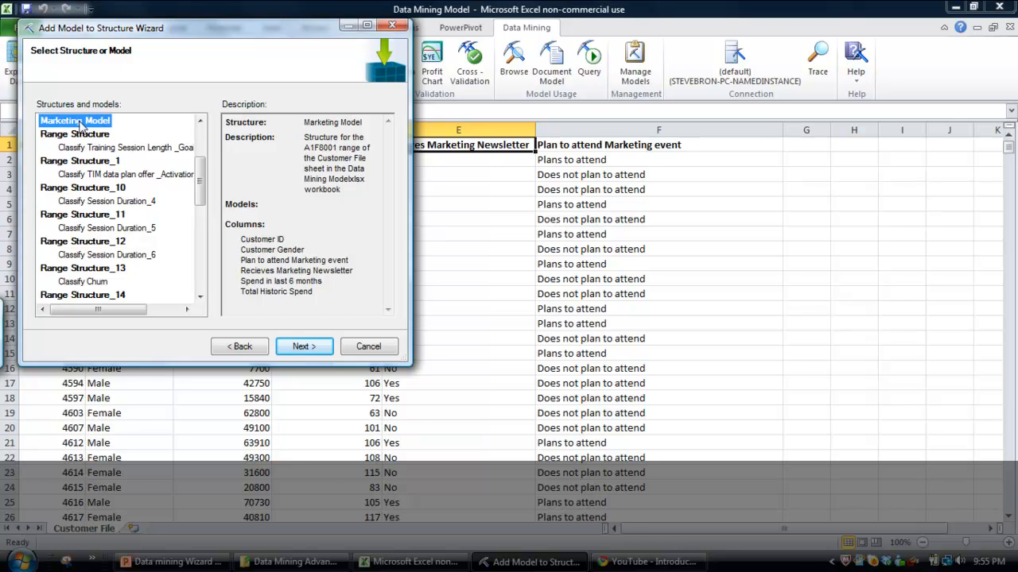
left_click(305, 352)
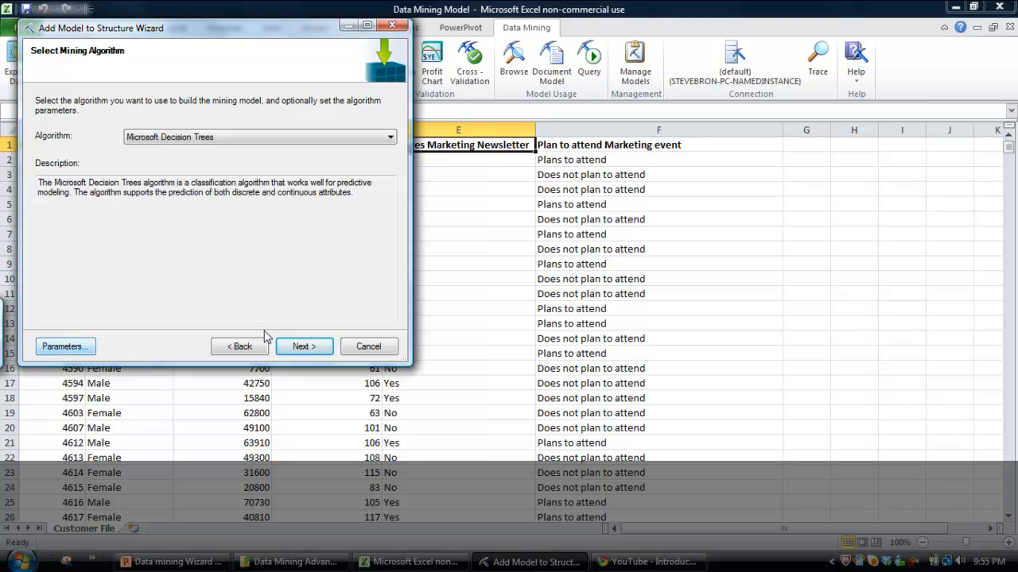
left_click(307, 346)
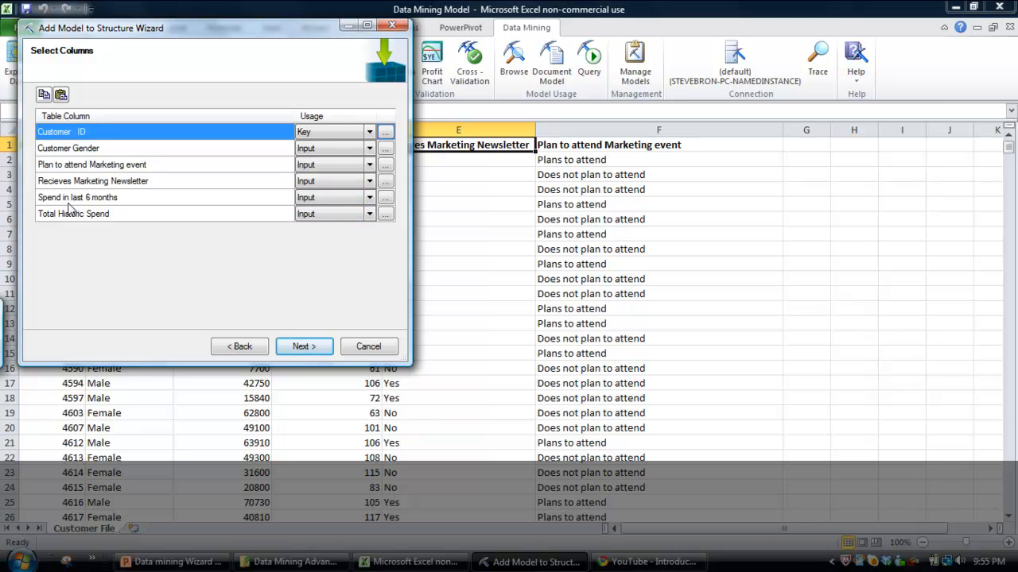
Set the usage of the Plan to attend Marketing event column to Predict only and accept the column settings.
left_click(57, 168)
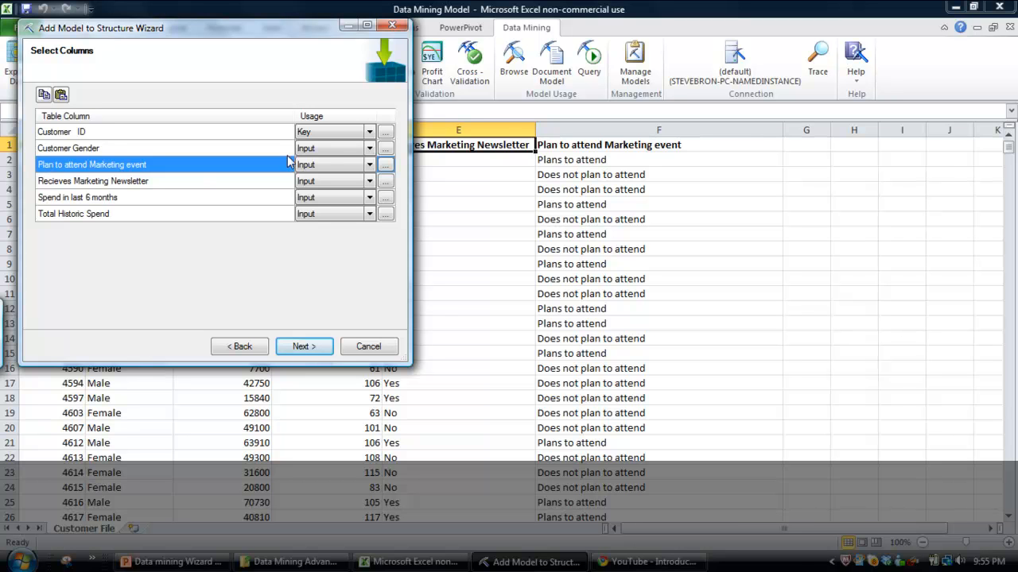
left_click(369, 172)
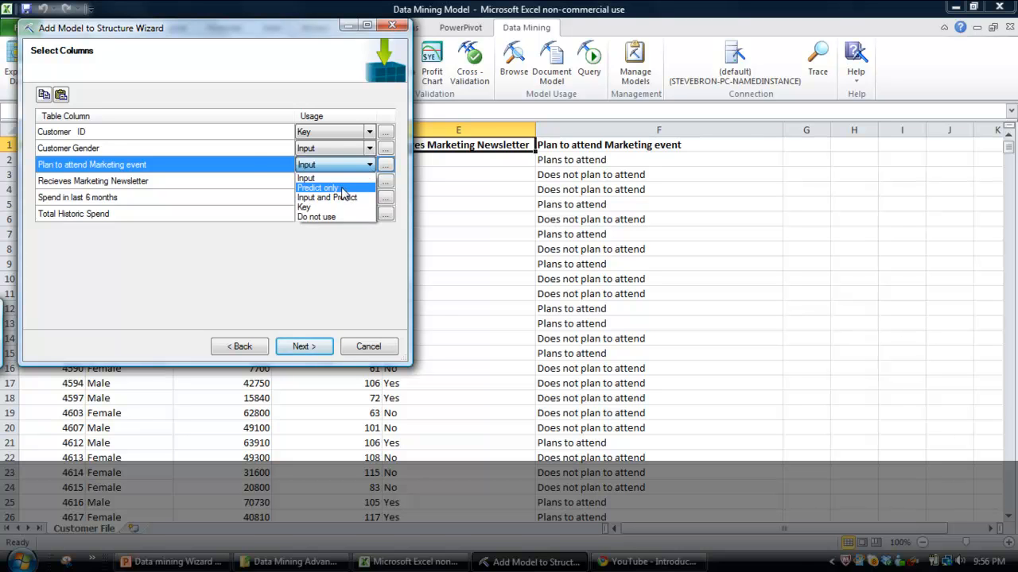
left_click(343, 191)
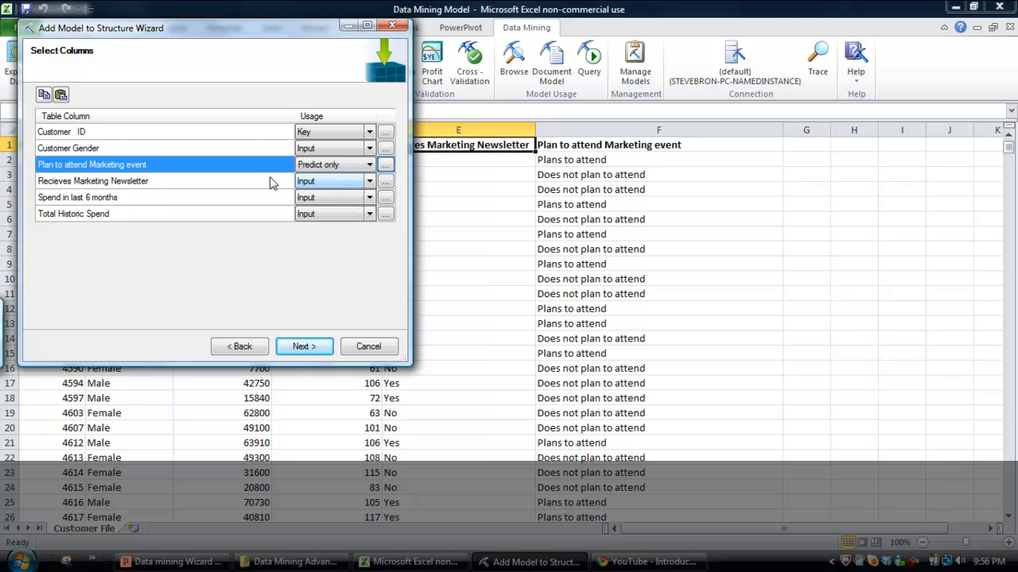
left_click(304, 347)
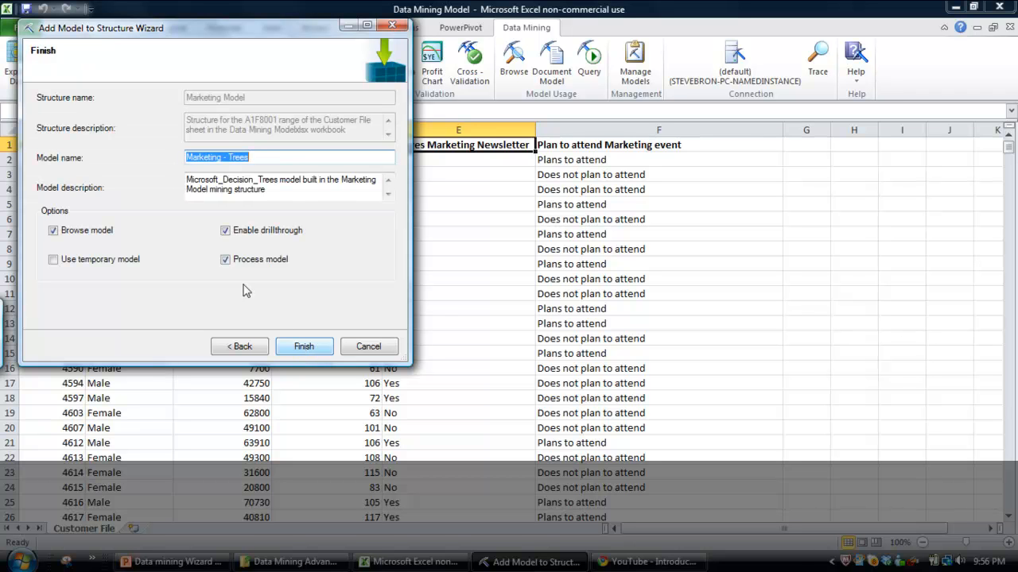
Name the model Marketing - Decision Trees and build it with browsing, drillthrough and processing enabled.
left_click(261, 159)
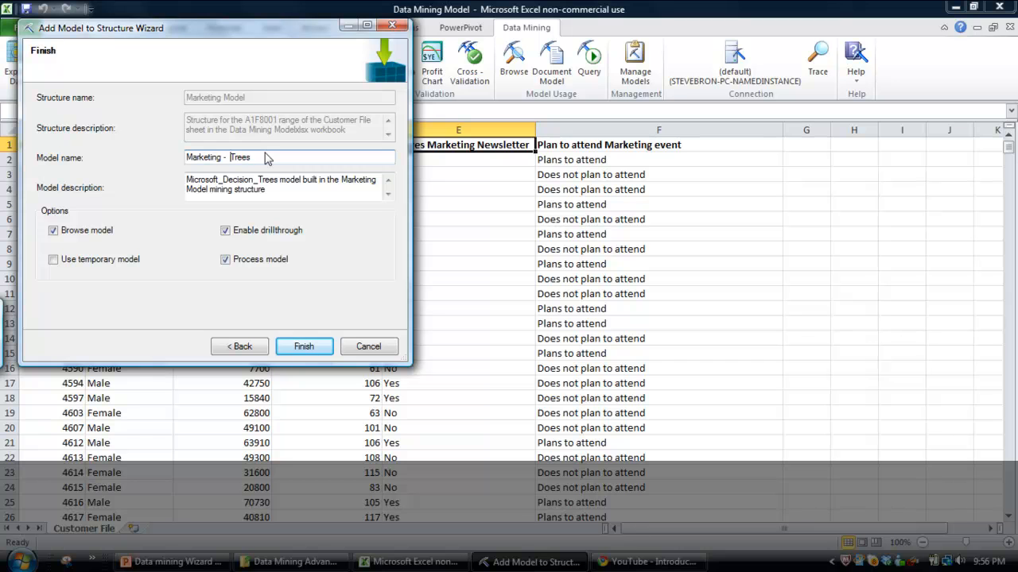
type("Decision")
left_click(289, 163)
left_click(300, 349)
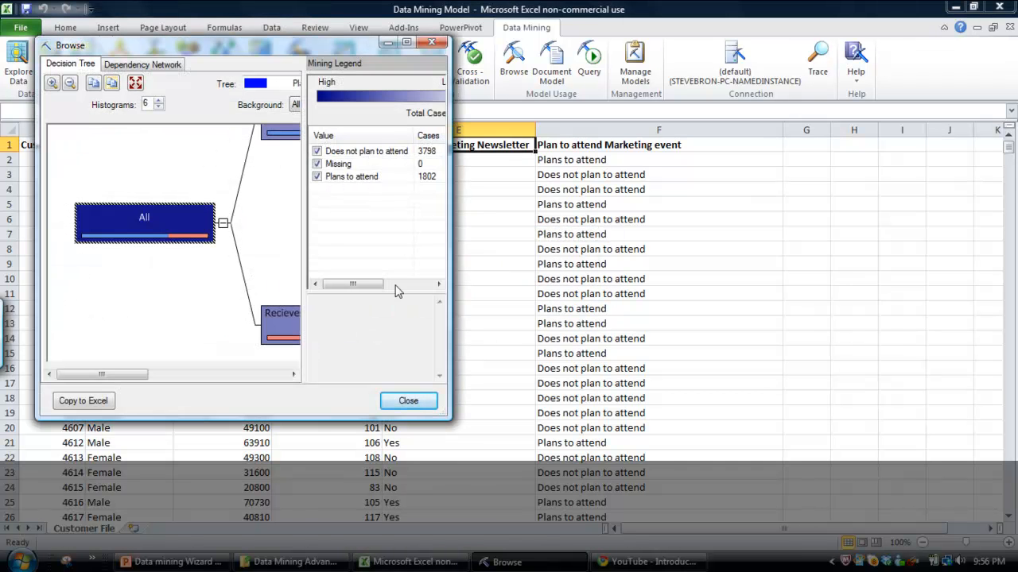
Maximize the decision tree viewer and keep its default expansion at 3 Levels to inspect the tree.
left_click_drag(451, 420, 895, 547)
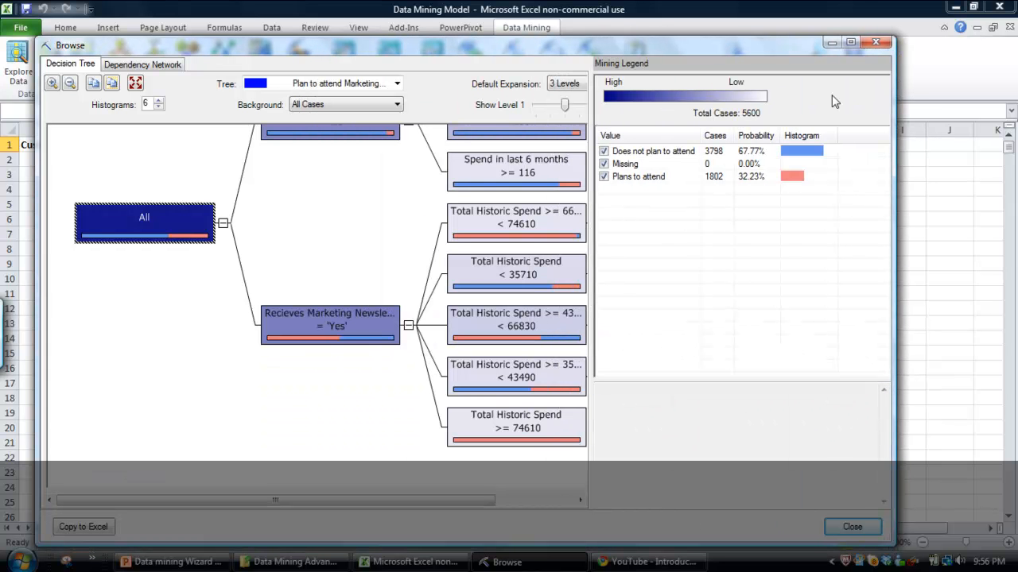
left_click(850, 42)
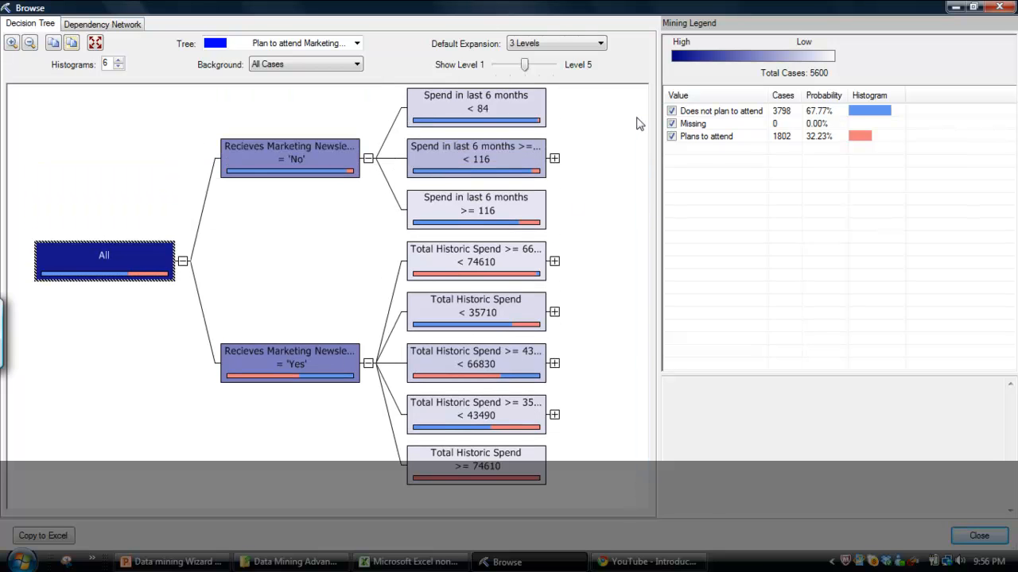
left_click(601, 43)
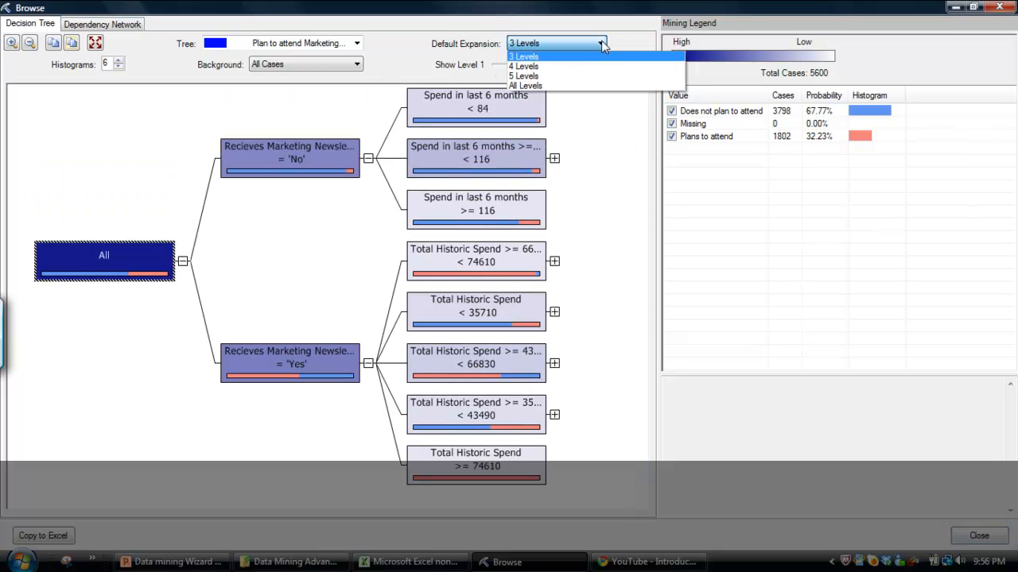
left_click(538, 57)
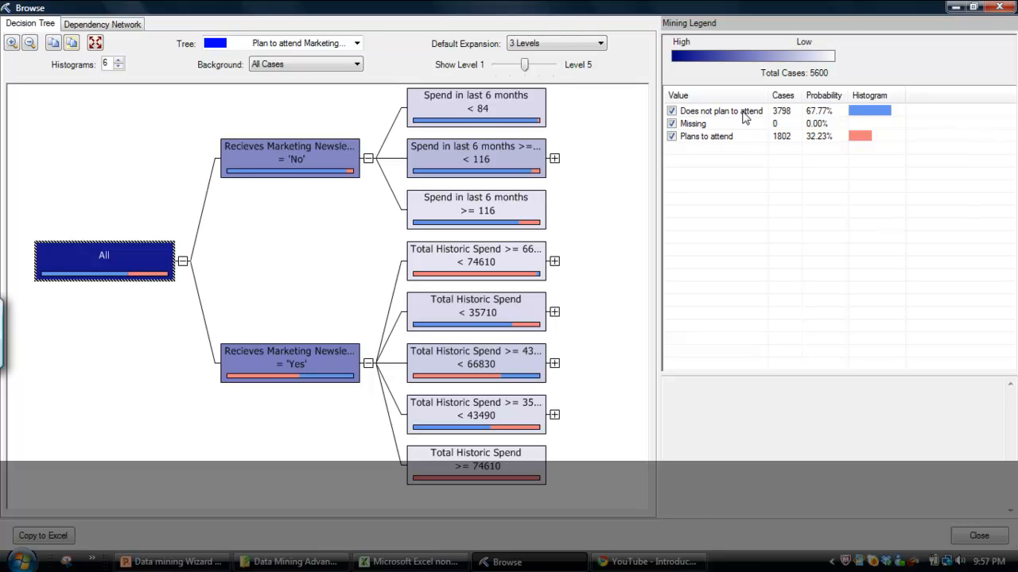
Compare the planned-attendance cases and probabilities of the whole tree with those of the newsletter 'No' and 'Yes' nodes.
left_click(821, 139)
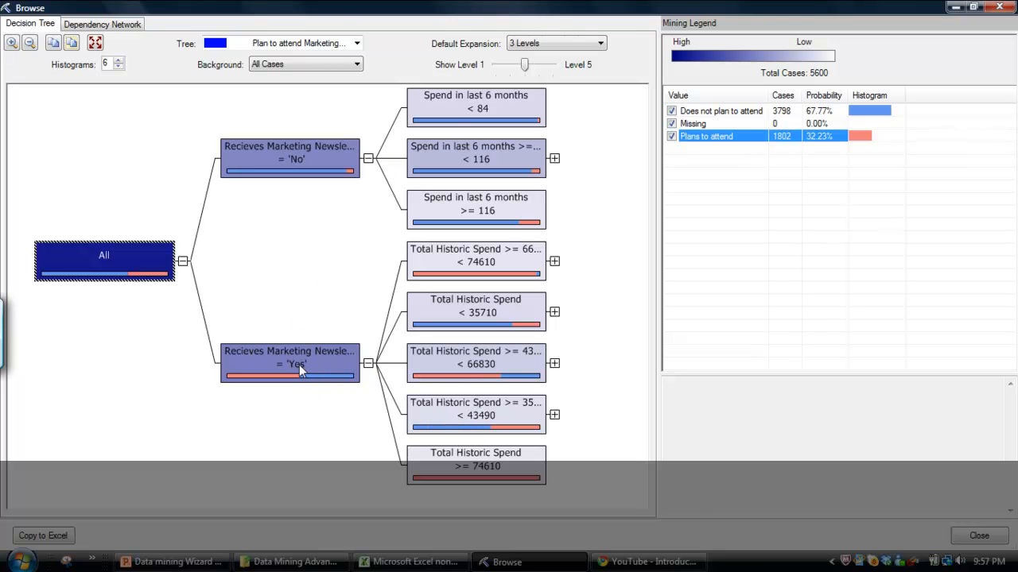
left_click(320, 159)
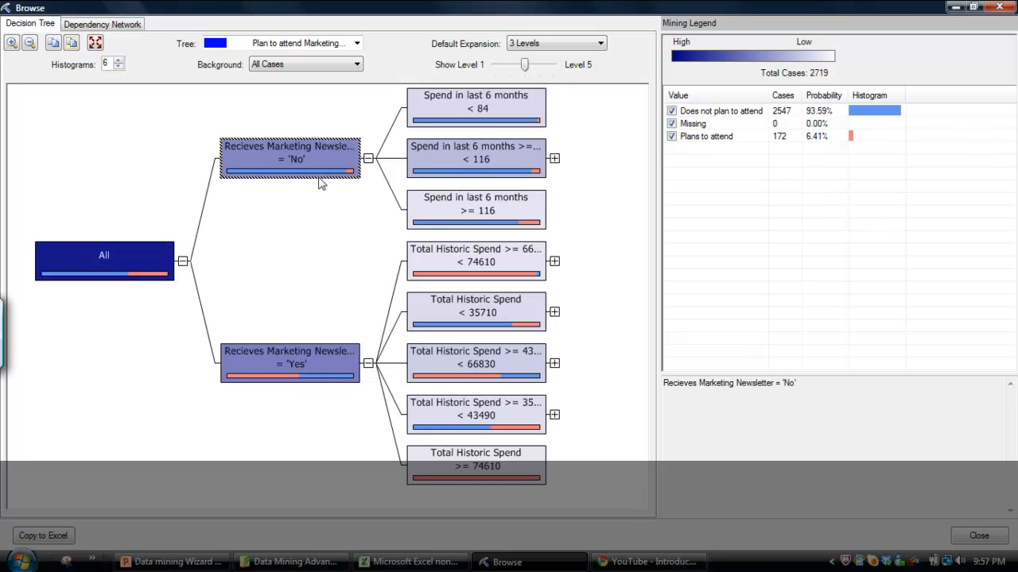
left_click(308, 379)
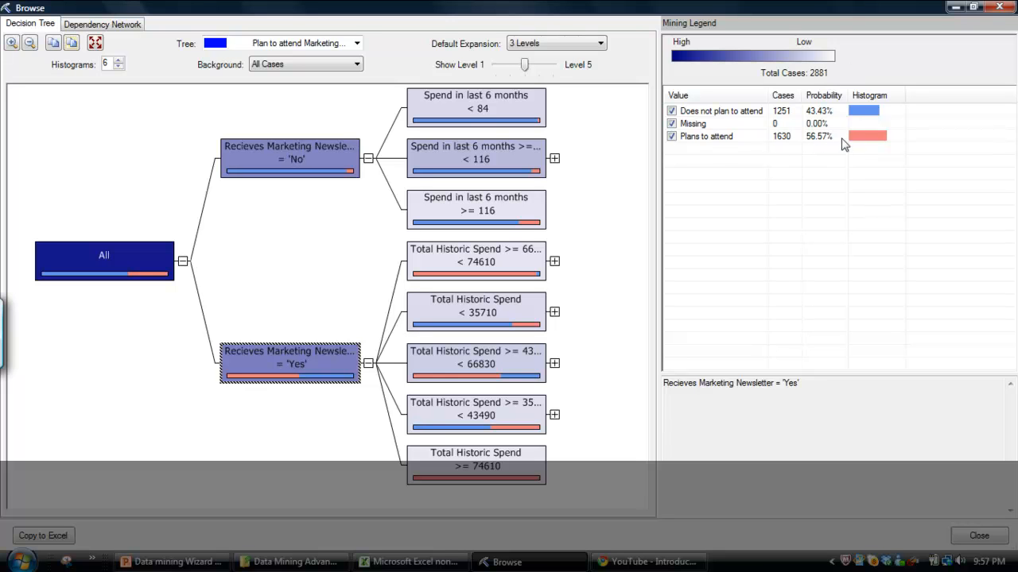
left_click(309, 173)
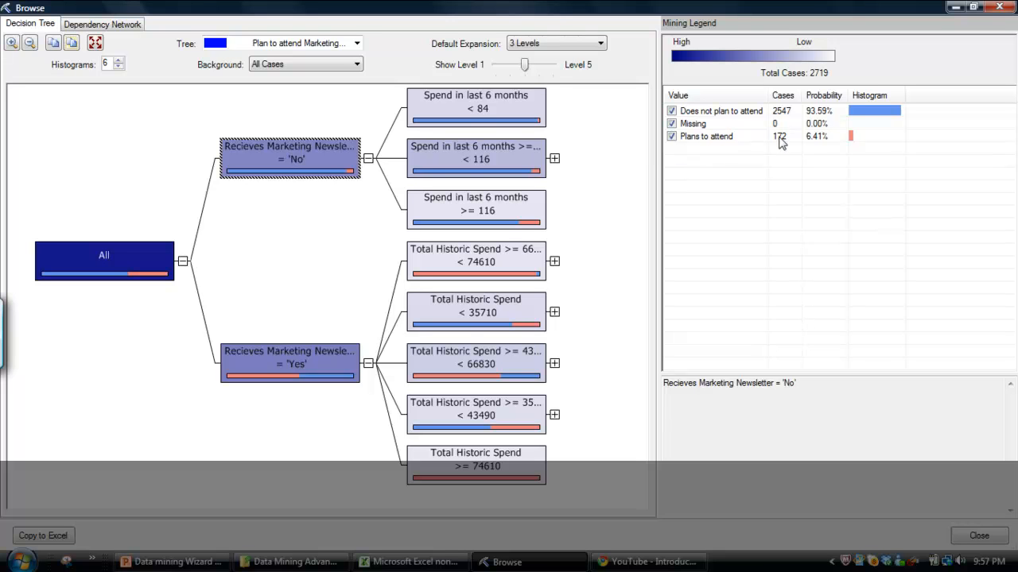
mouse_move(363, 359)
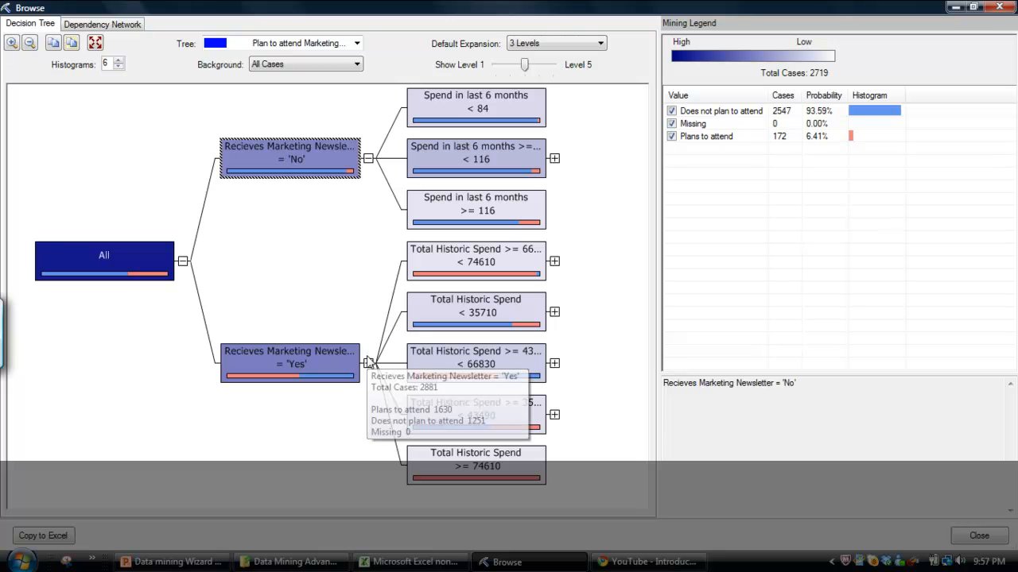
left_click(291, 377)
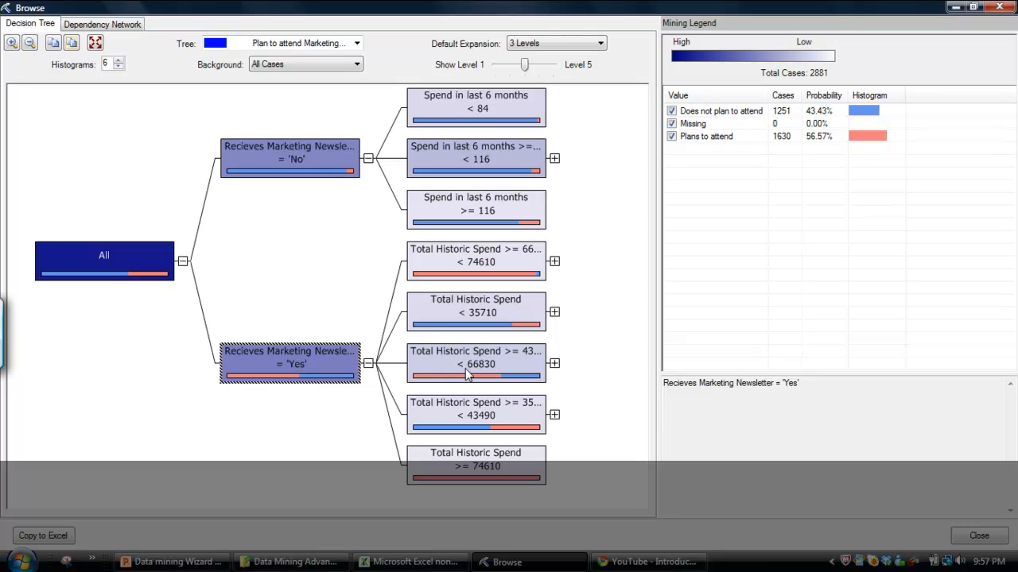
Examine attendance in the Total Historic Spend ranges 35710–43490, 43490–66830 and 66830–74610 under newsletter 'Yes', and close the tree viewer.
left_click(461, 415)
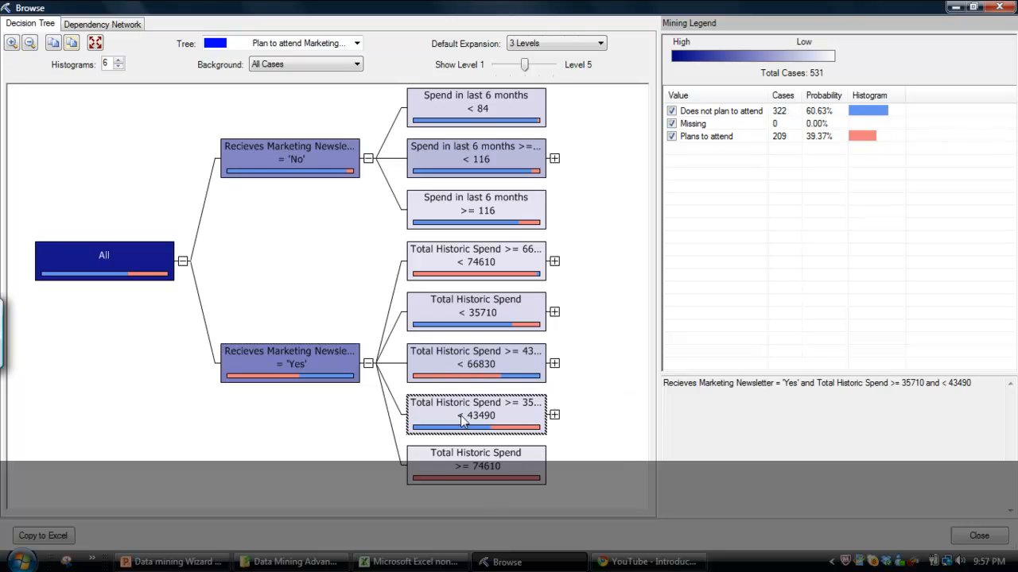
left_click(469, 365)
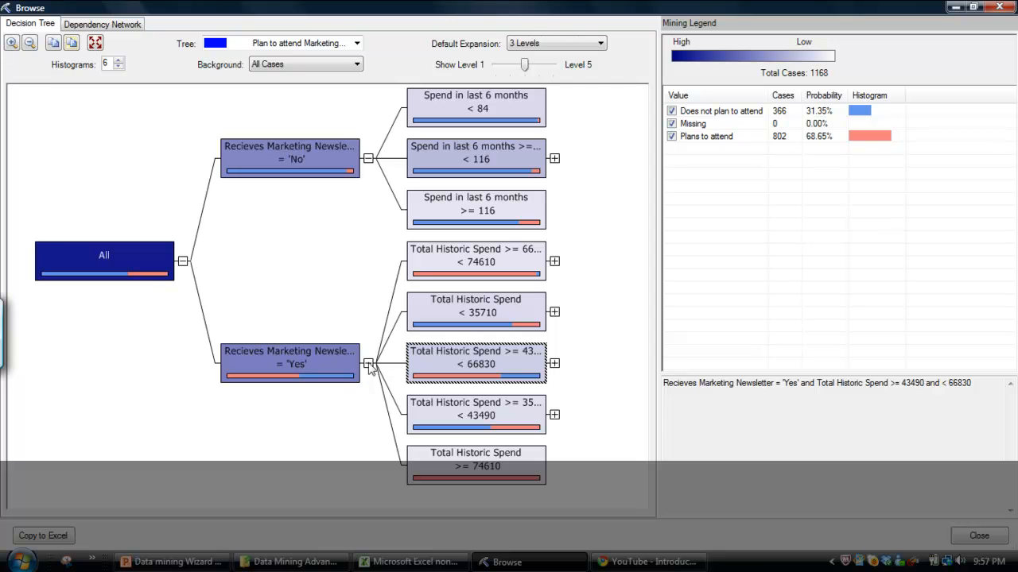
mouse_move(266, 362)
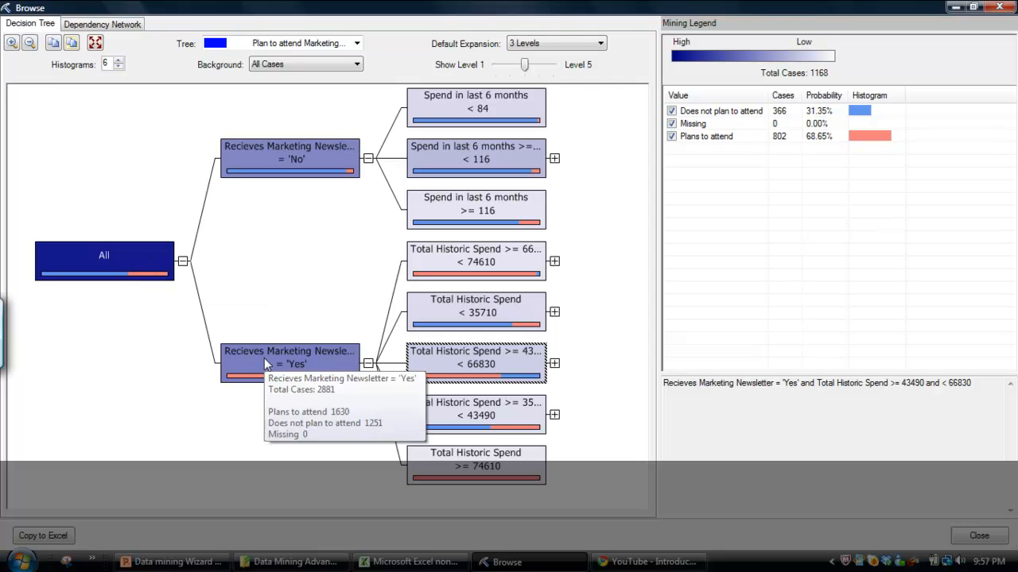
mouse_move(469, 362)
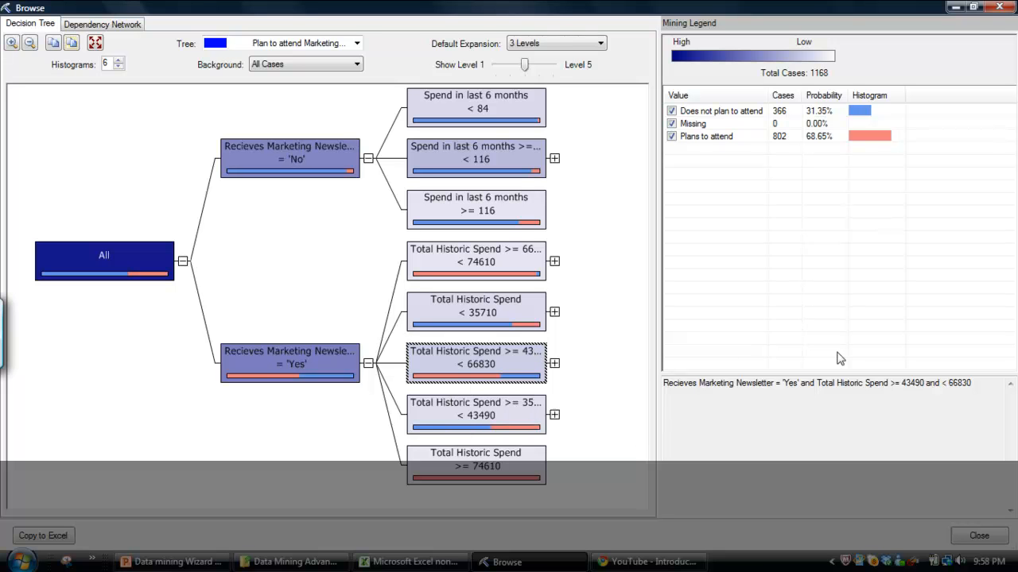
left_click_drag(901, 385, 972, 390)
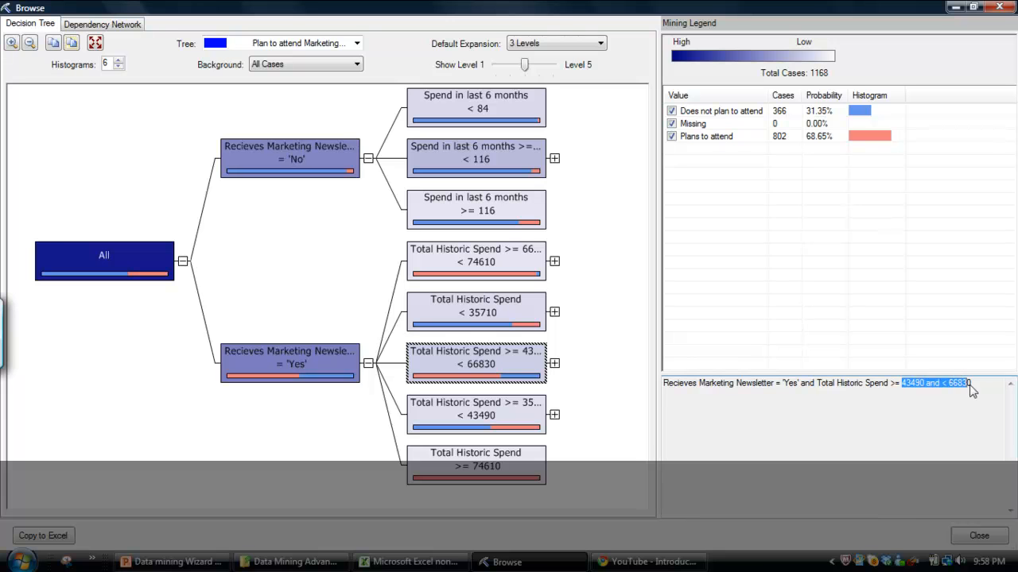
left_click(481, 353)
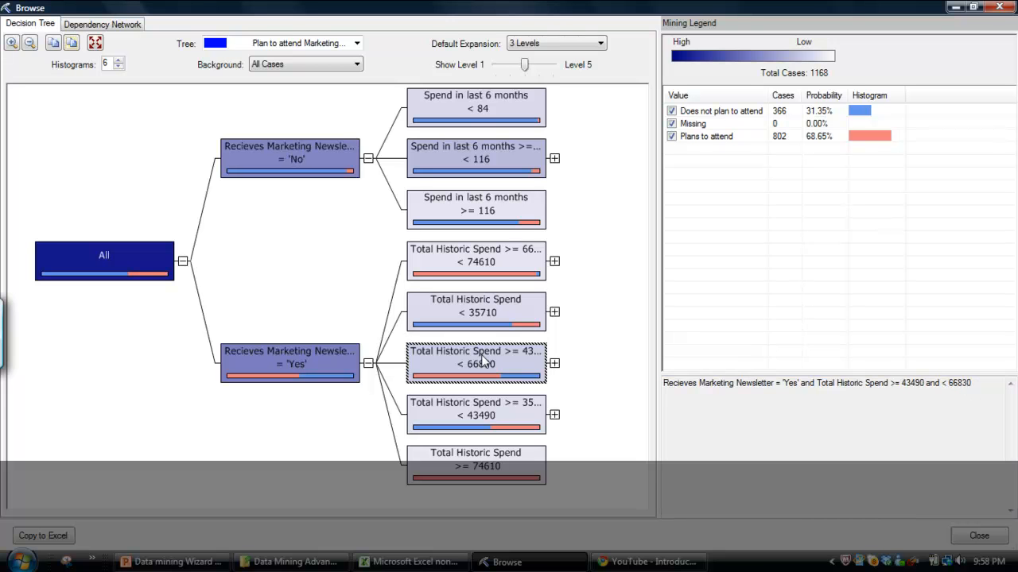
left_click(493, 270)
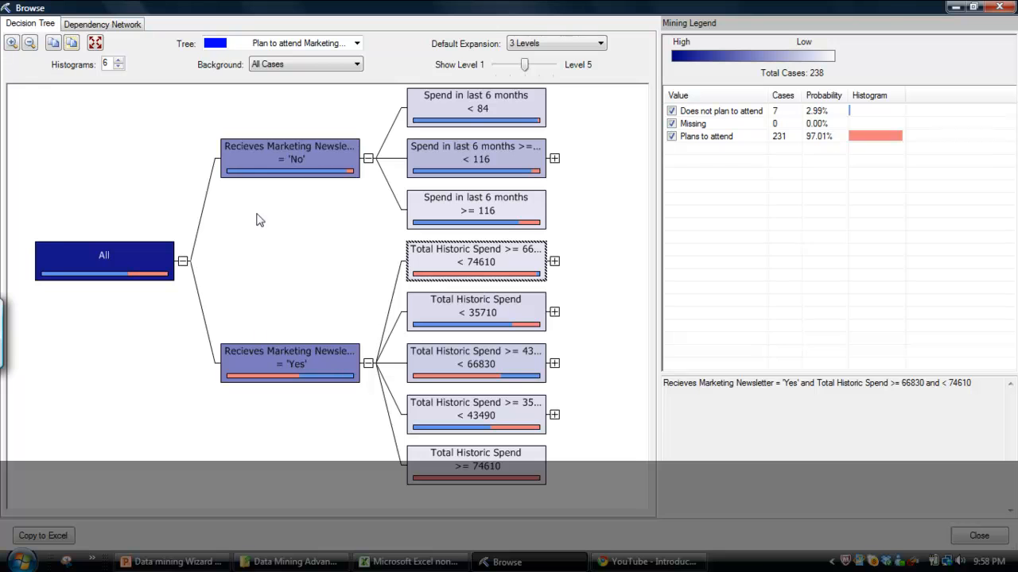
left_click(1001, 8)
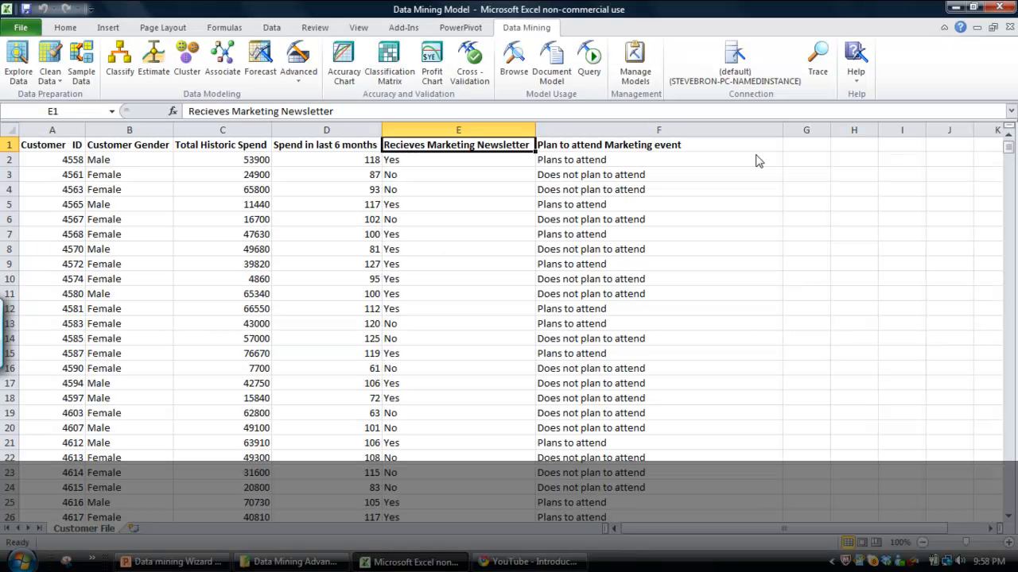
Select the whole customer table, from the Customer ID header in A1 through its last column and row.
left_click(66, 148)
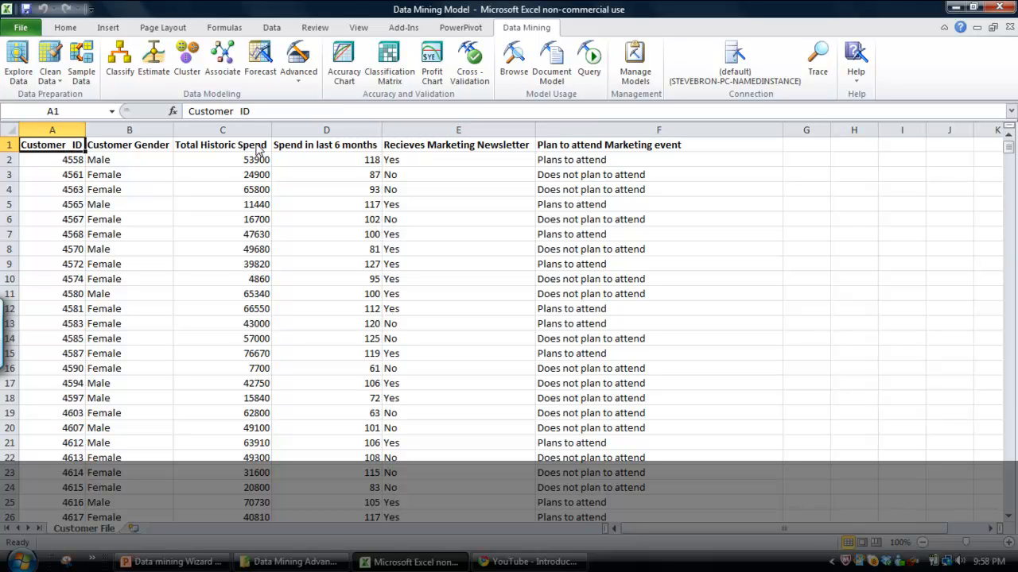
key("ctrl+shift+Right")
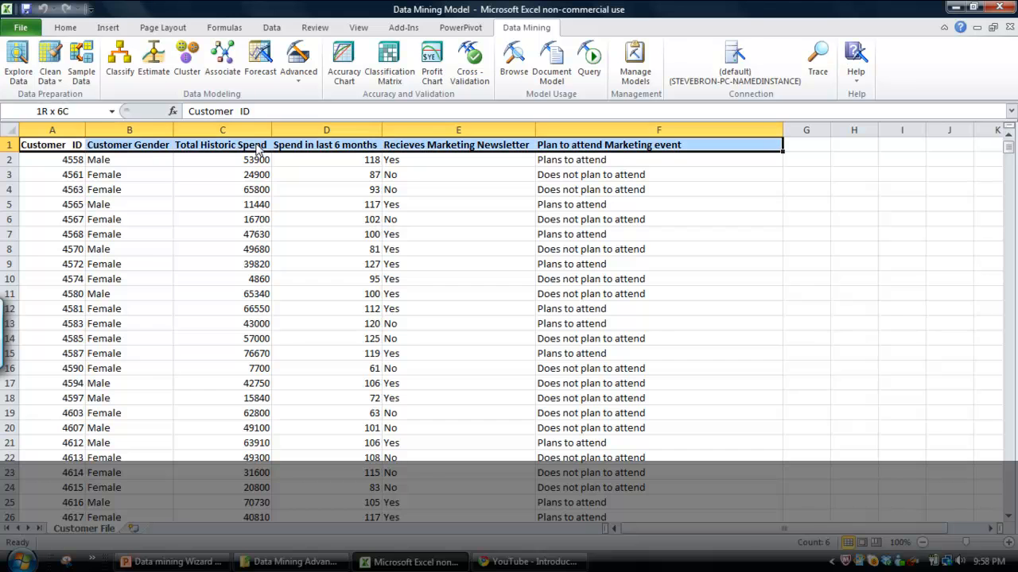
key("ctrl+shift+Down")
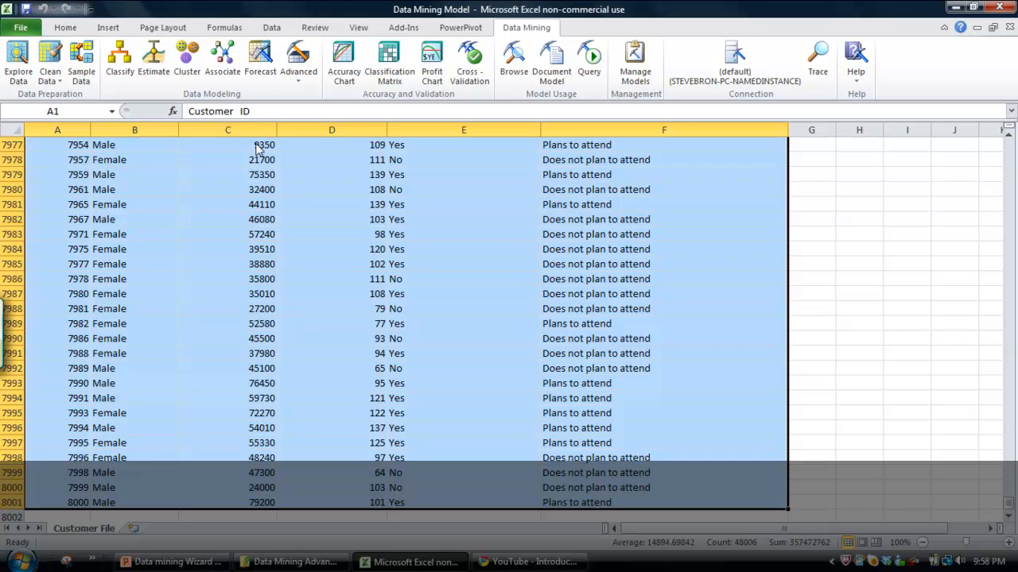
Start adding another model to the Marketing Model structure using the Microsoft Neural Network algorithm.
left_click(299, 77)
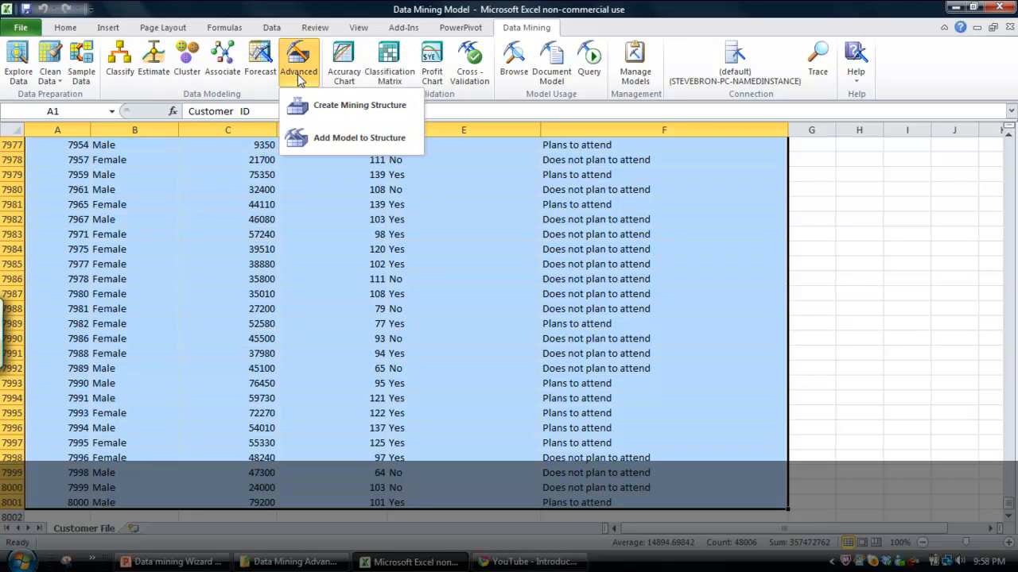
left_click(324, 138)
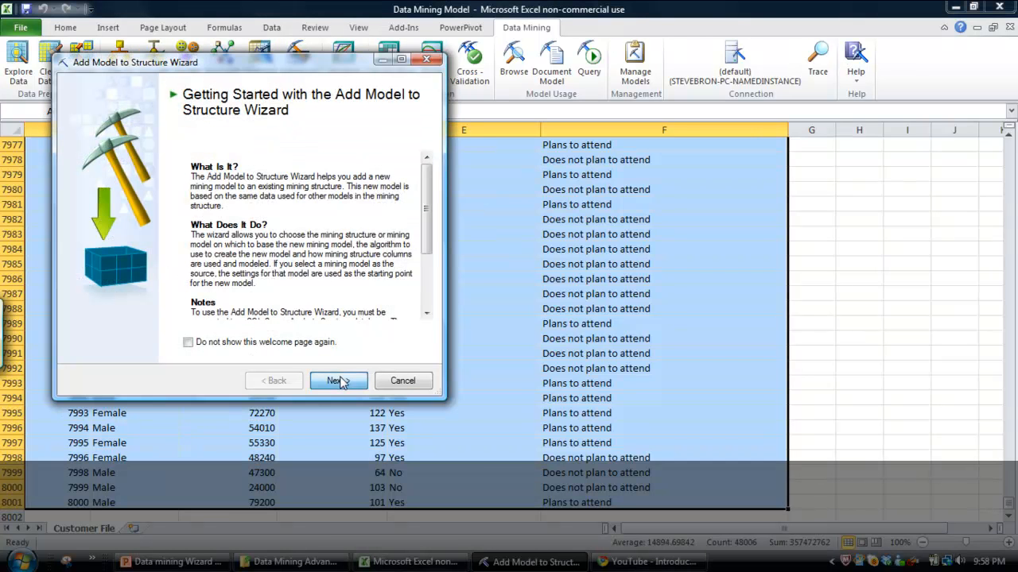
key("Return")
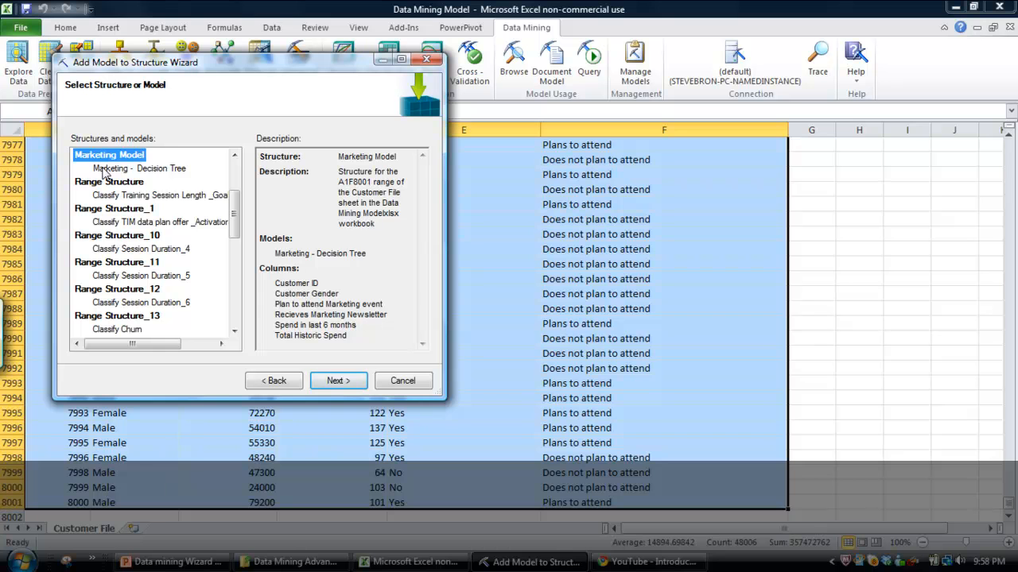
left_click(103, 171)
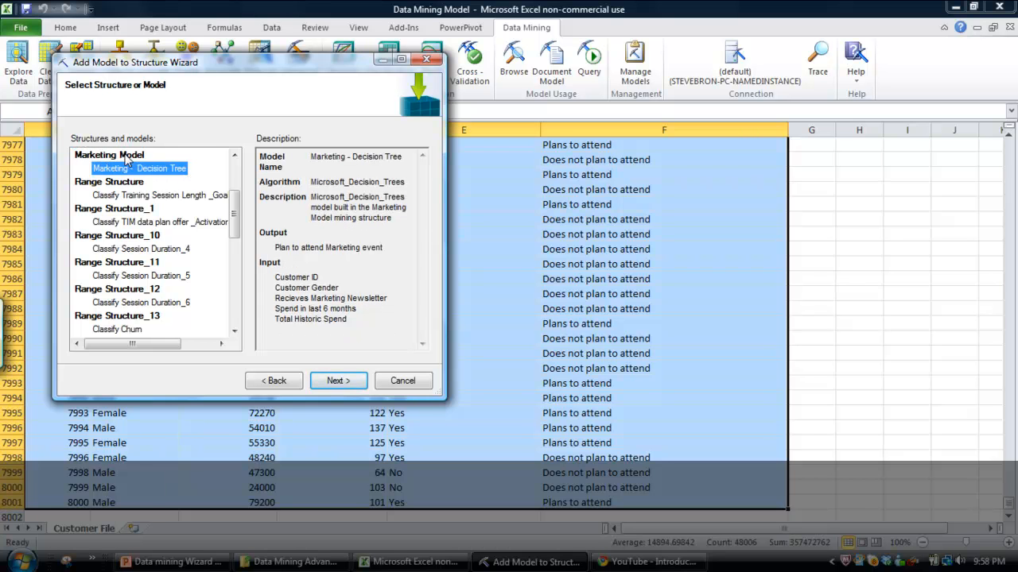
left_click(126, 156)
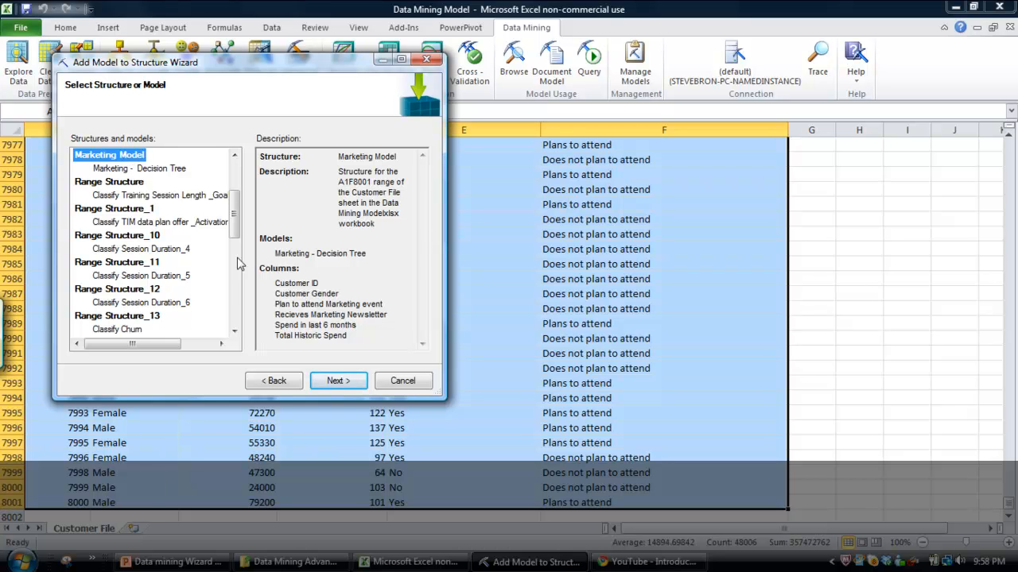
left_click(336, 381)
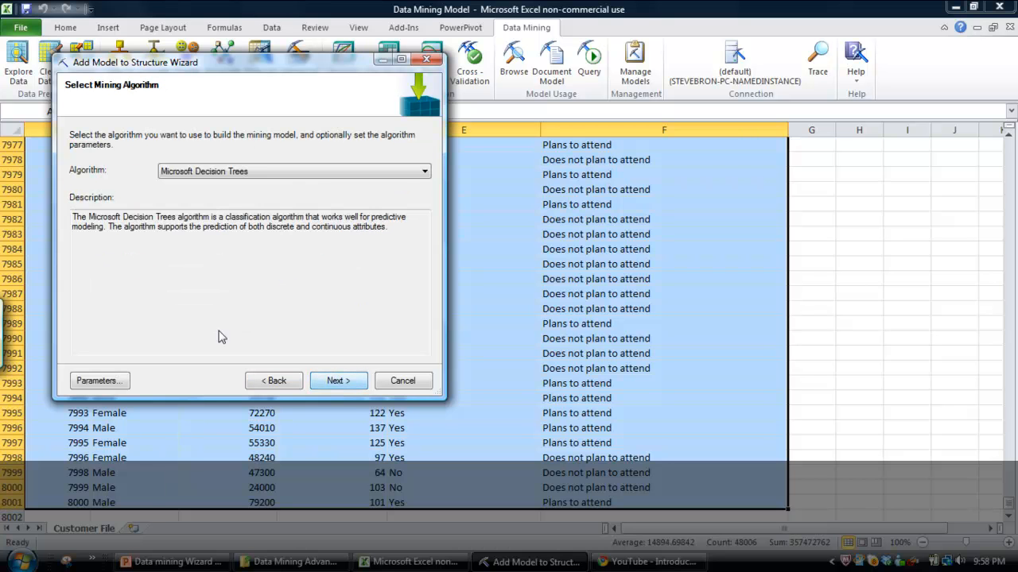
left_click(422, 175)
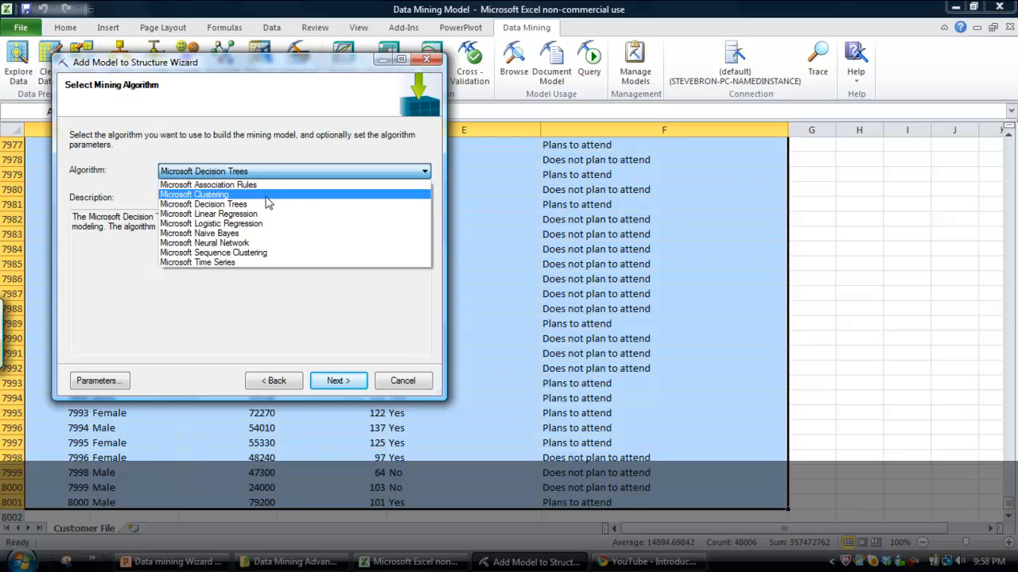
left_click(235, 245)
left_click(336, 380)
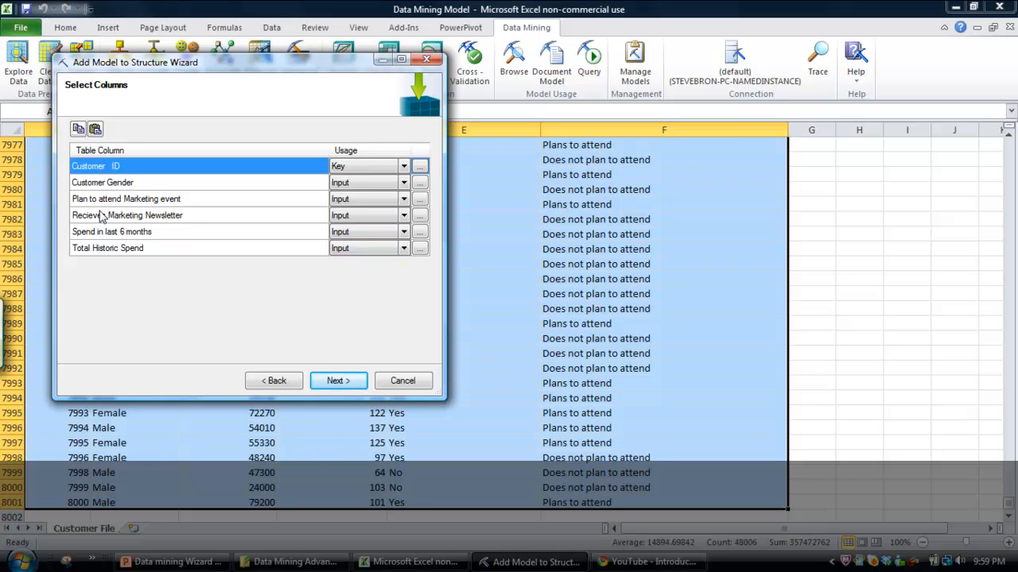
Set the Plan to attend Marketing event column to Predict only and build the model as Marketing - Neural Net with browsing and processing enabled.
left_click(402, 203)
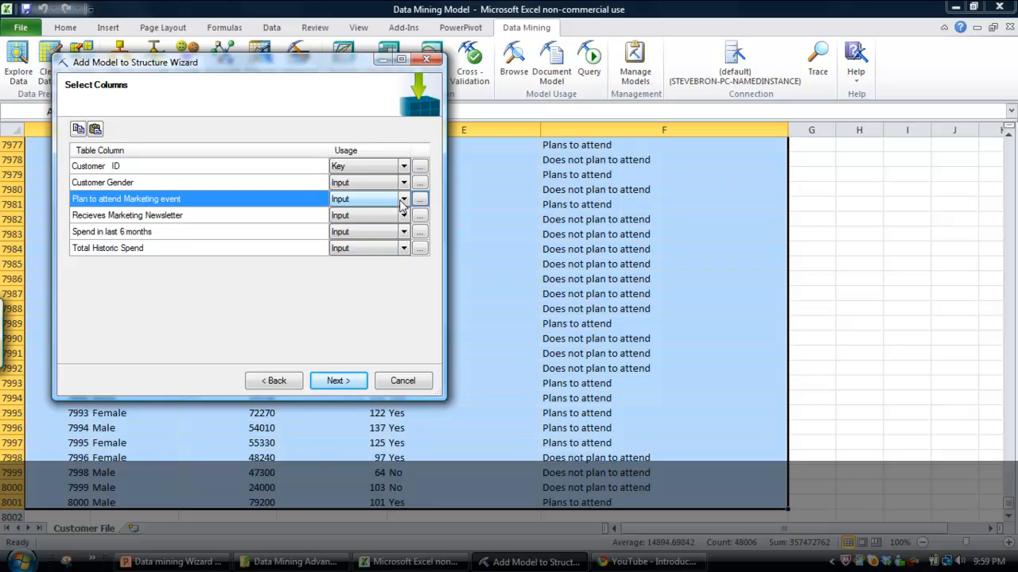
left_click(403, 204)
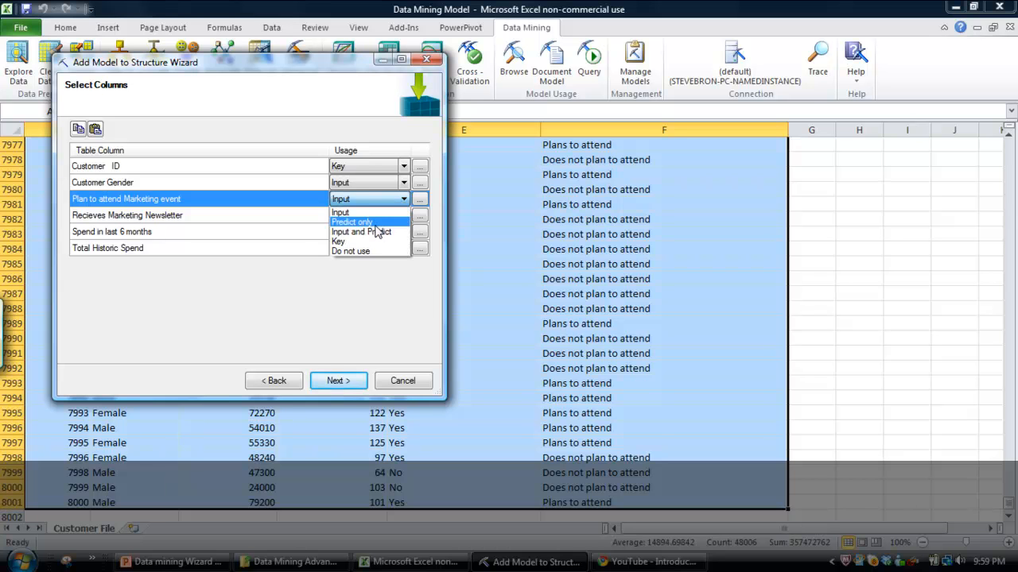
left_click(376, 225)
left_click(340, 380)
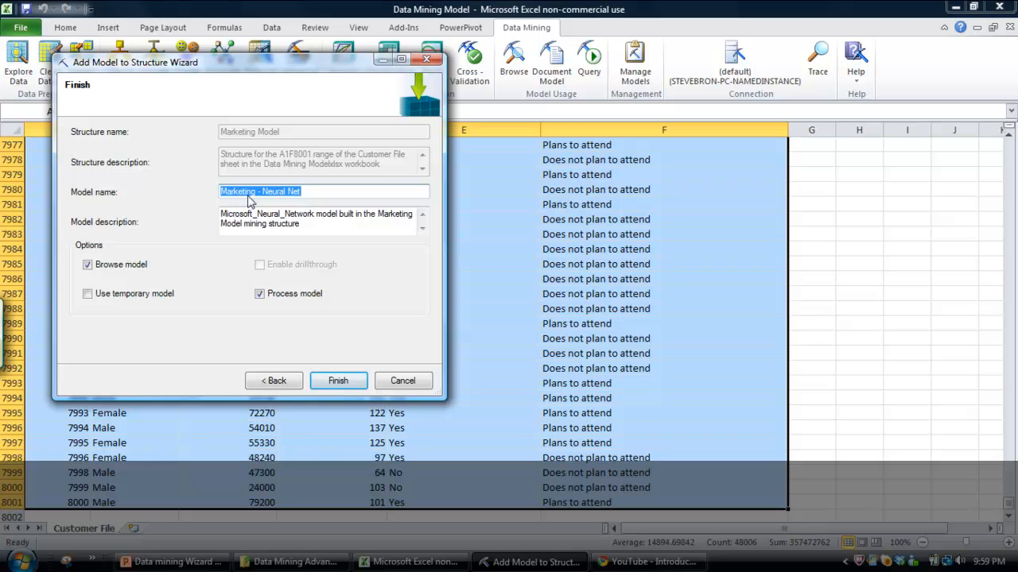
left_click(321, 385)
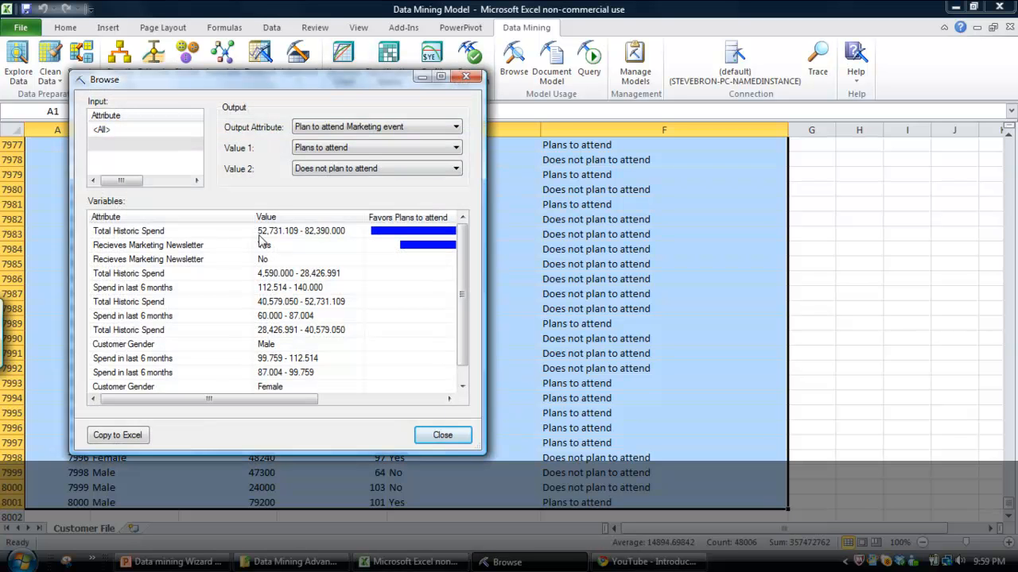
Widen the neural network viewer, examine how strongly high Total Historic Spend and receiving the newsletter favor Plans to attend, and close the viewer.
left_click_drag(483, 458, 906, 458)
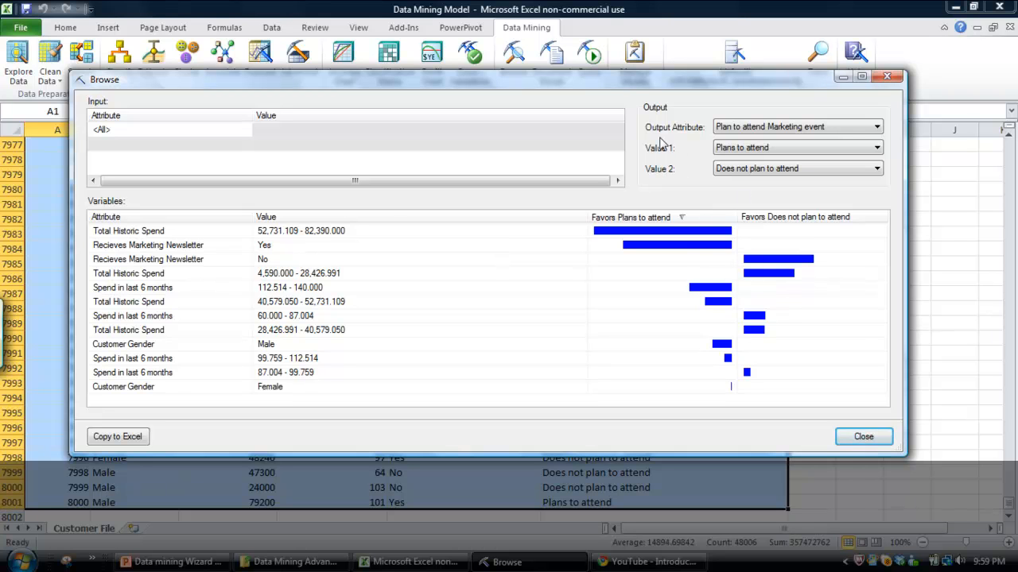
left_click(118, 232)
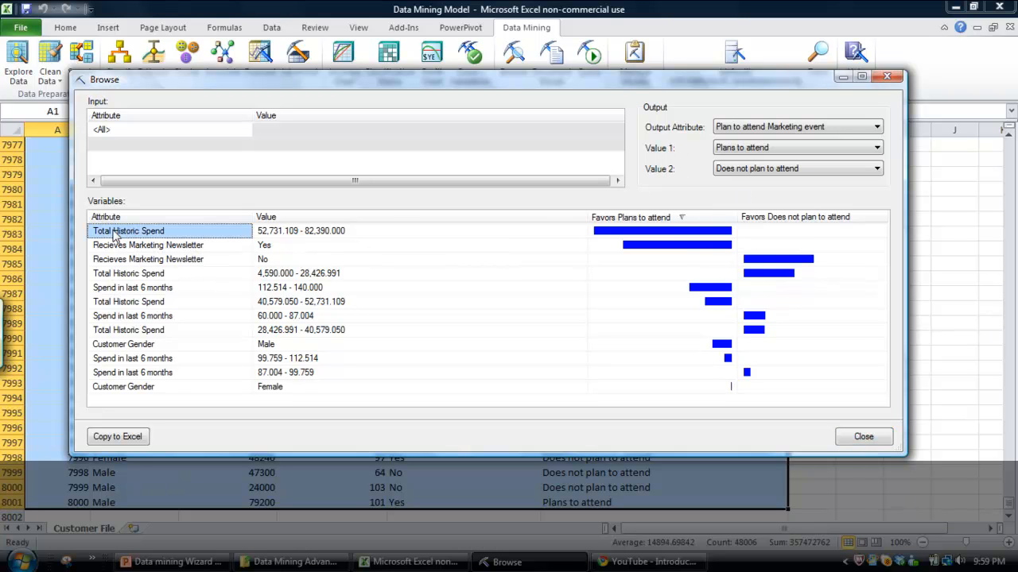
mouse_move(670, 236)
left_click(657, 235)
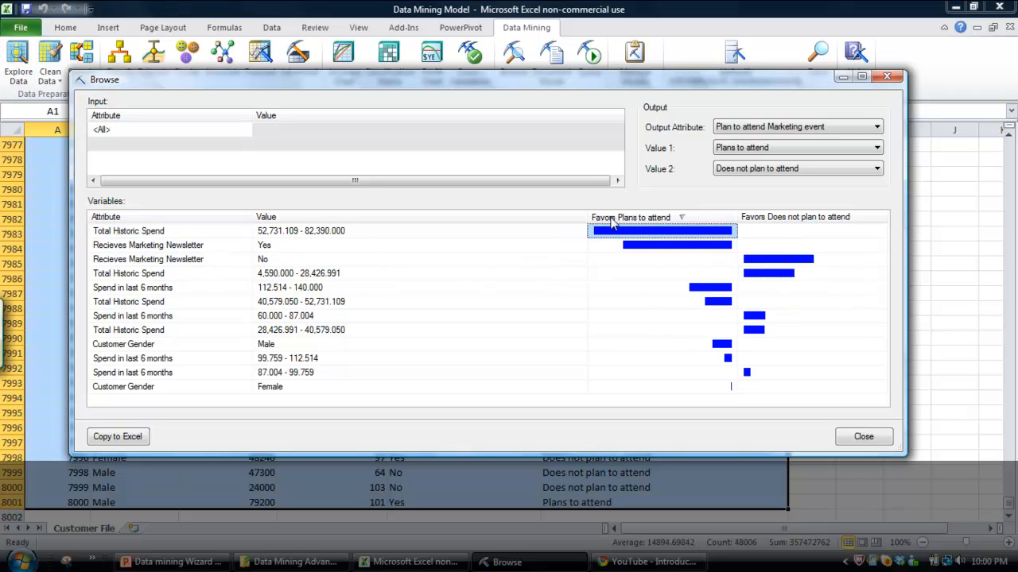
left_click(136, 248)
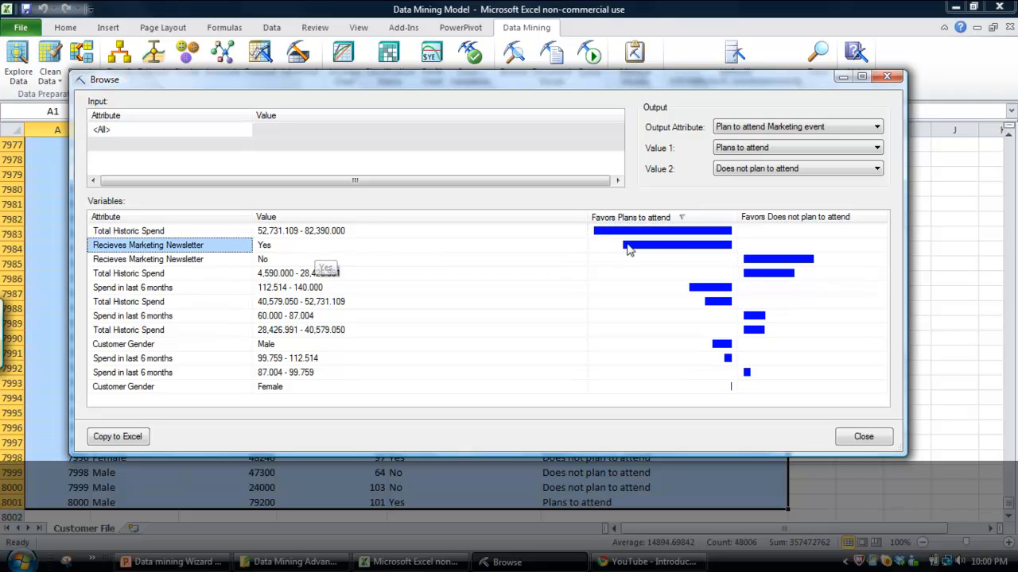
left_click(664, 249)
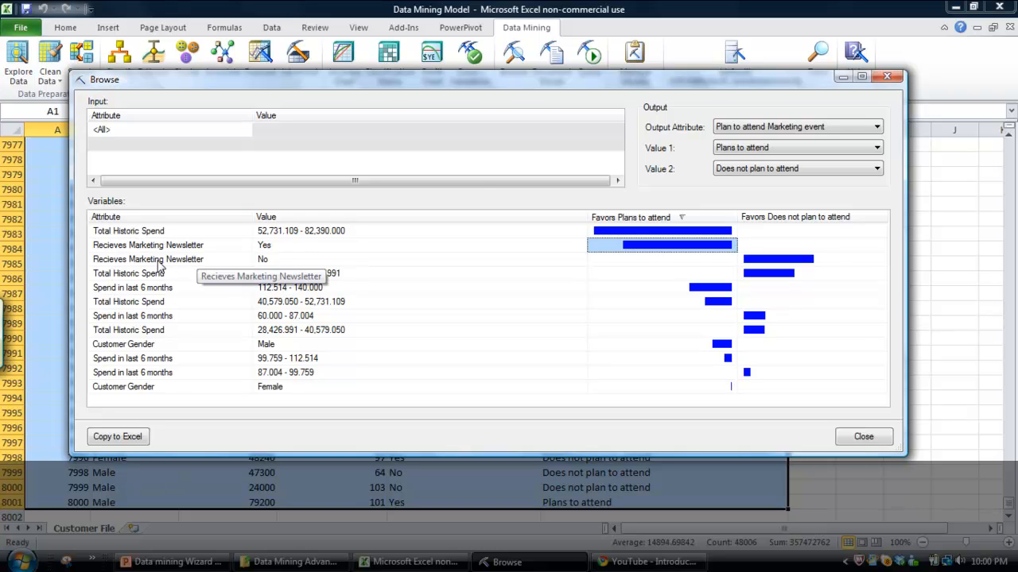
left_click(863, 438)
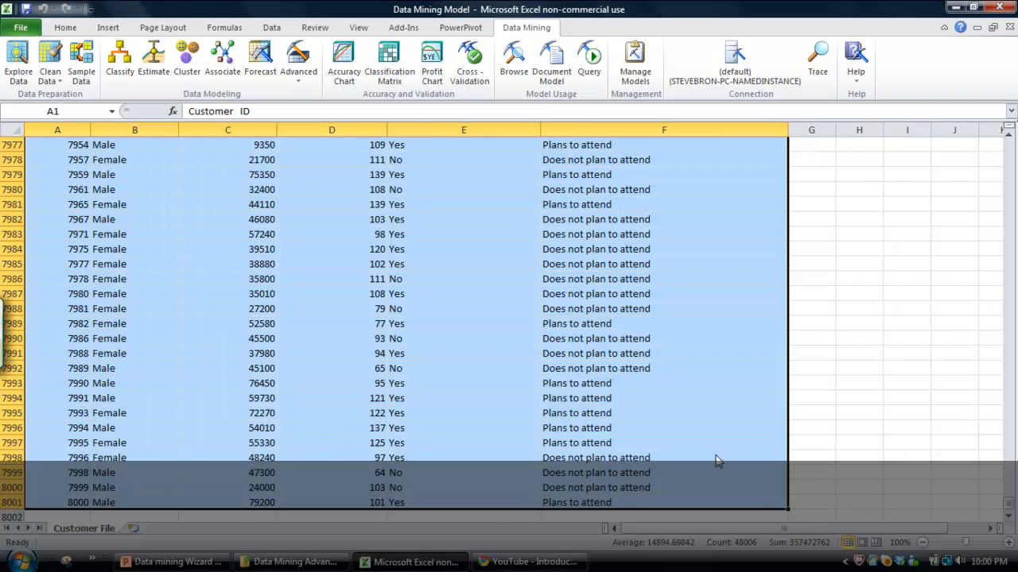
Switch to the Data mining Wizard Advanced Tab presentation in PowerPoint and show its second slide with the website and YouTube channel.
mouse_move(218, 566)
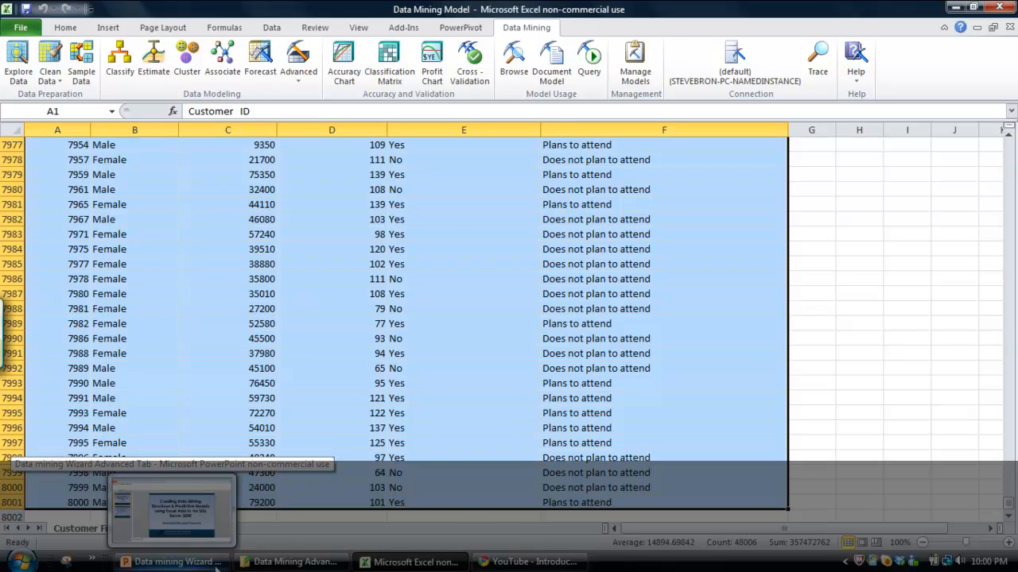
left_click(218, 566)
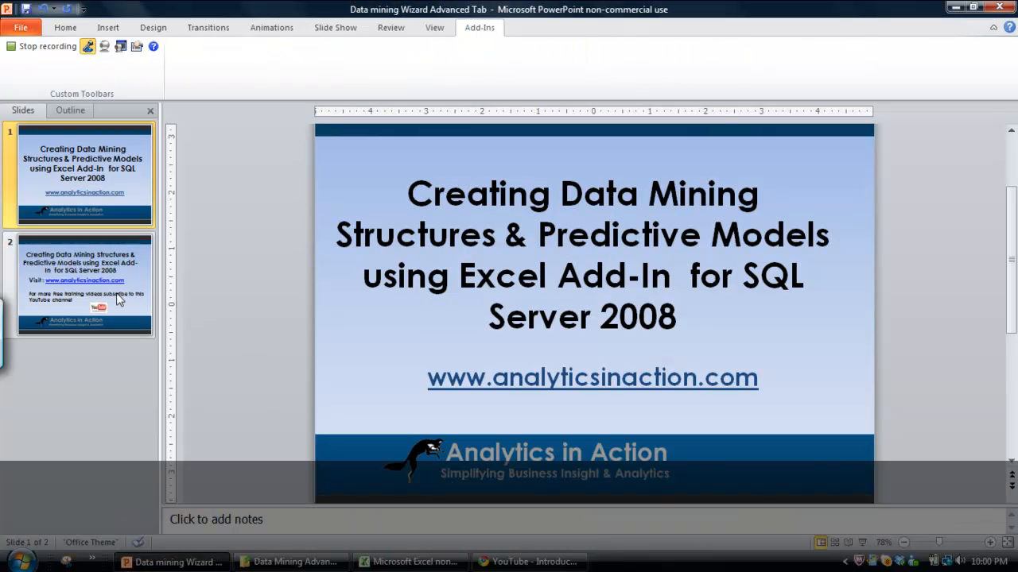
left_click(117, 298)
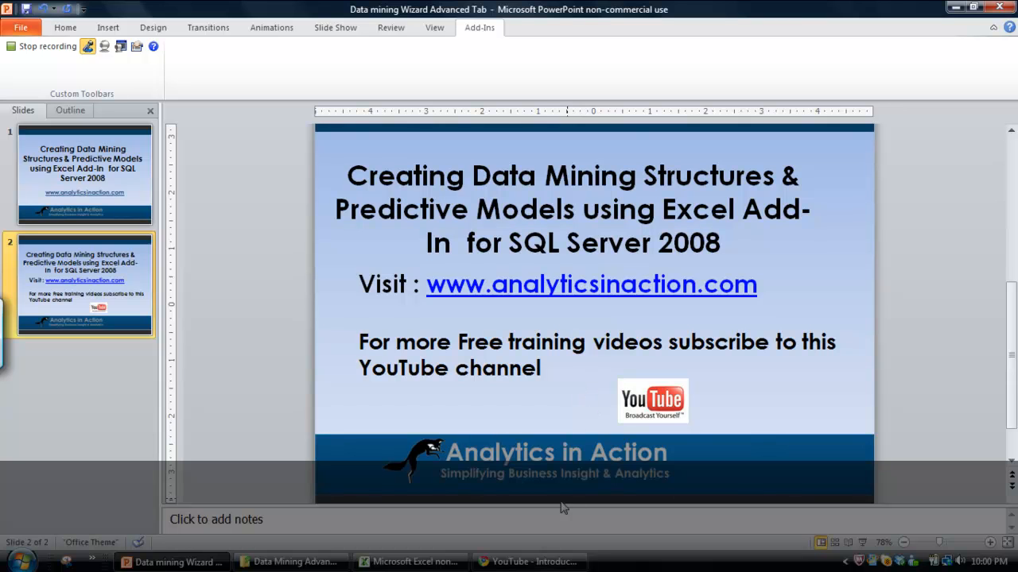
Switch to Chrome and look through the Analytics in Action site's Modeling video articles and its Data Integration page.
left_click(509, 563)
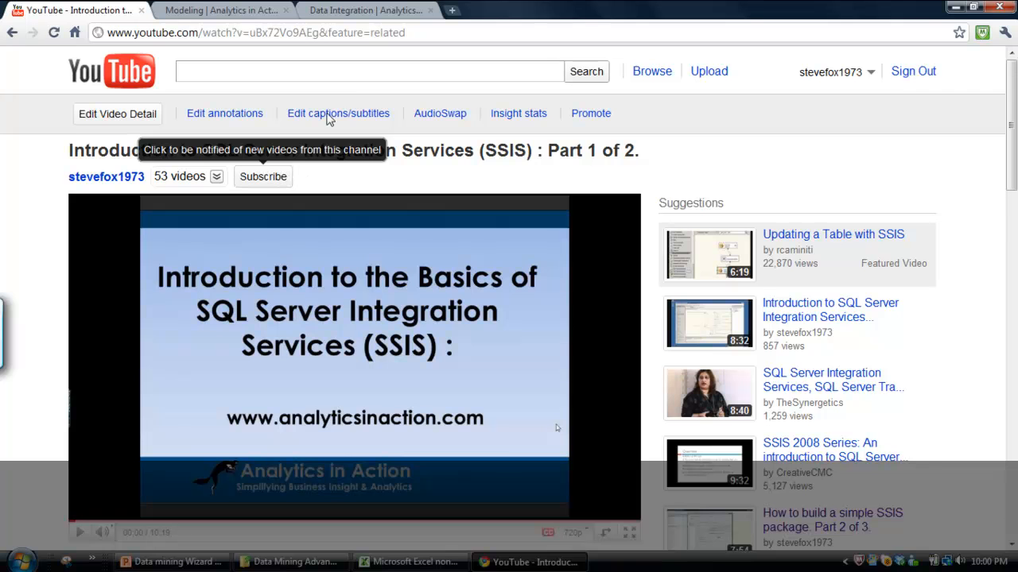
left_click(229, 10)
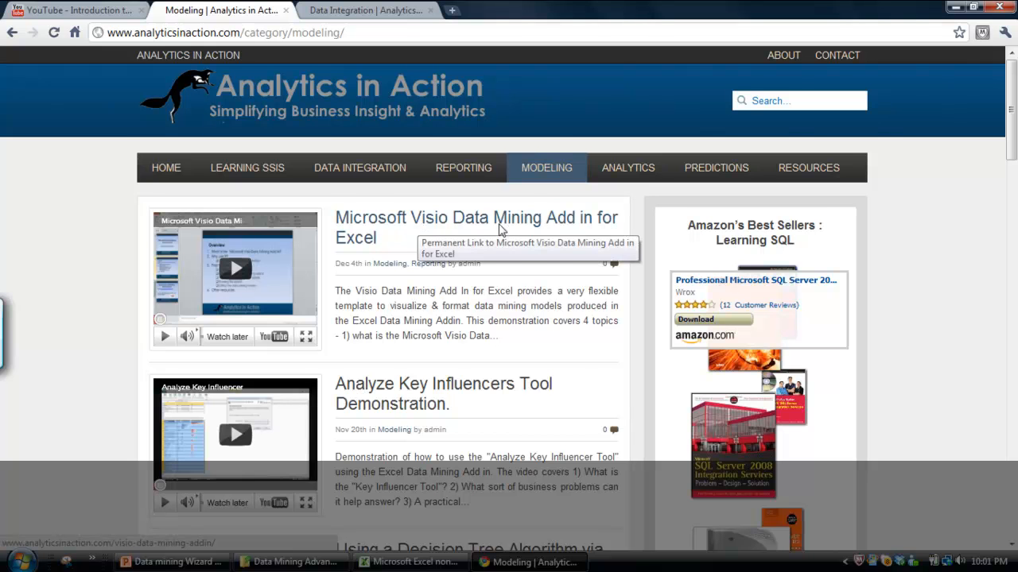
scroll(501, 231, "down", 2)
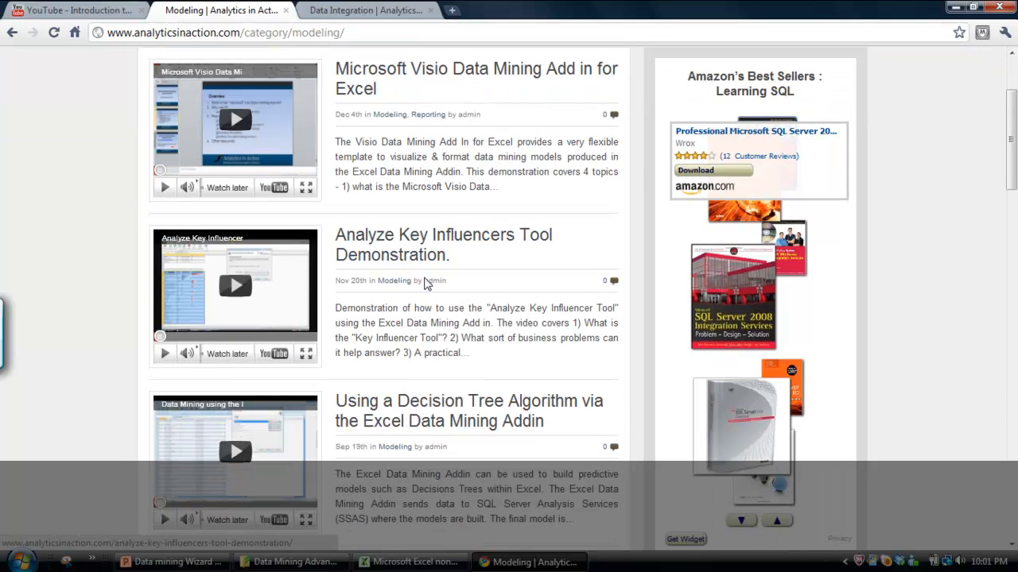
scroll(429, 306, "down", 2)
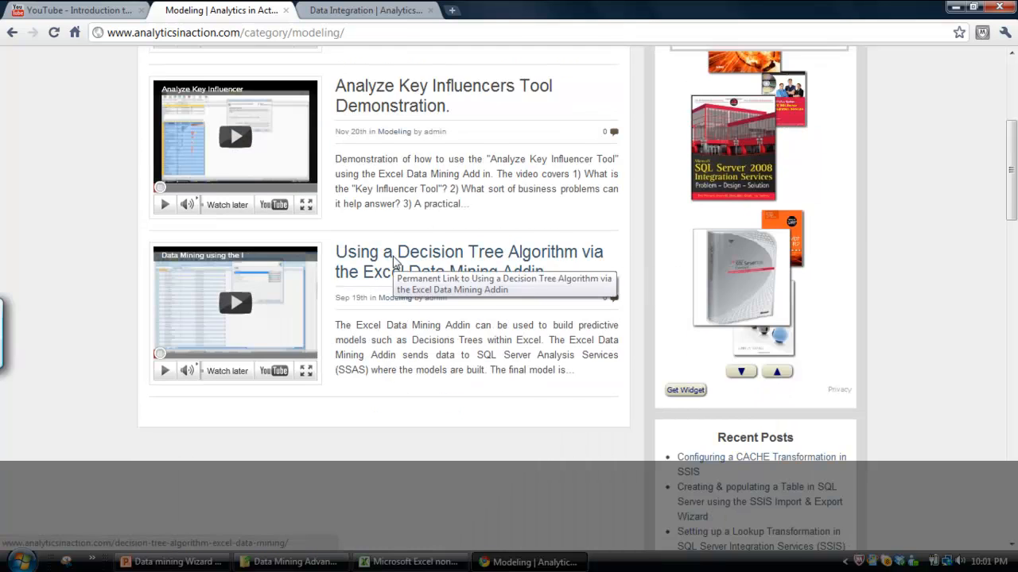
scroll(398, 262, "up", 3)
scroll(397, 461, "down", 3)
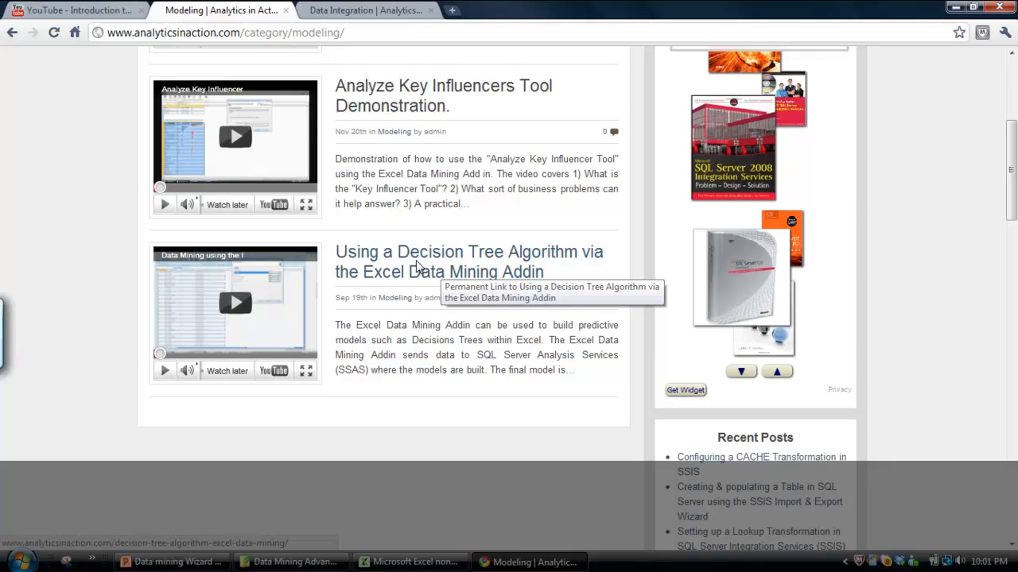
scroll(419, 270, "up", 4)
left_click(349, 10)
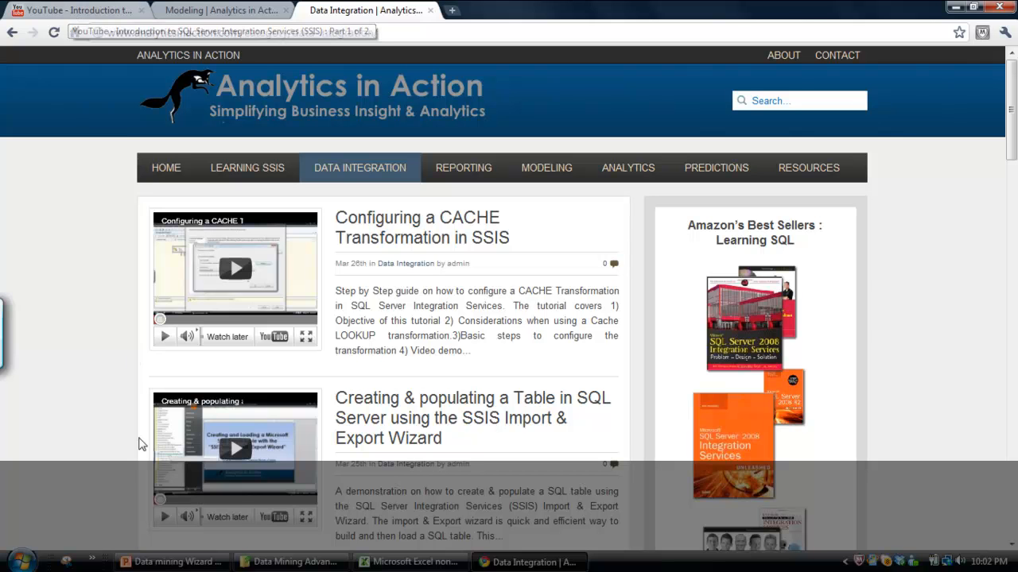
mouse_move(170, 569)
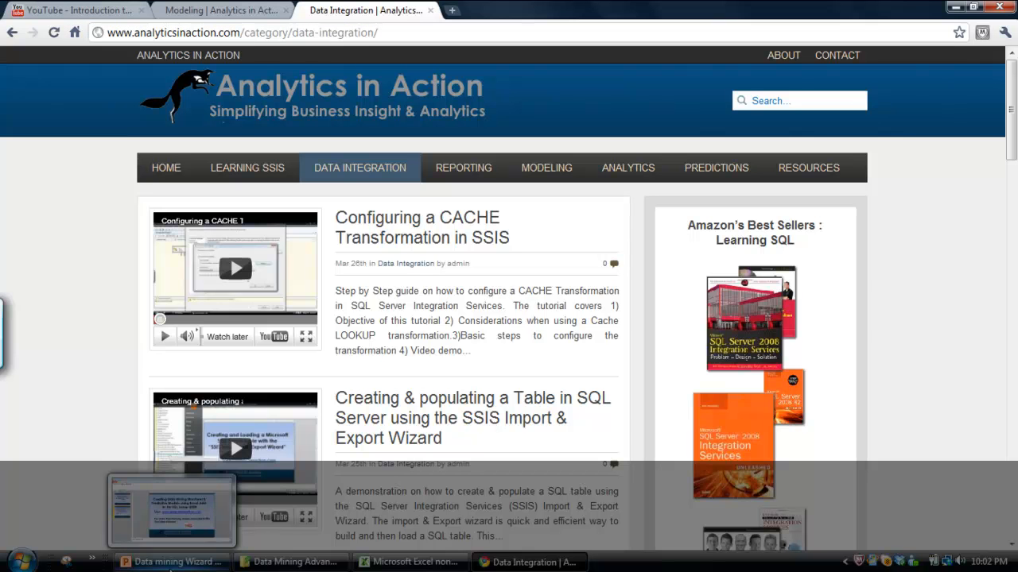